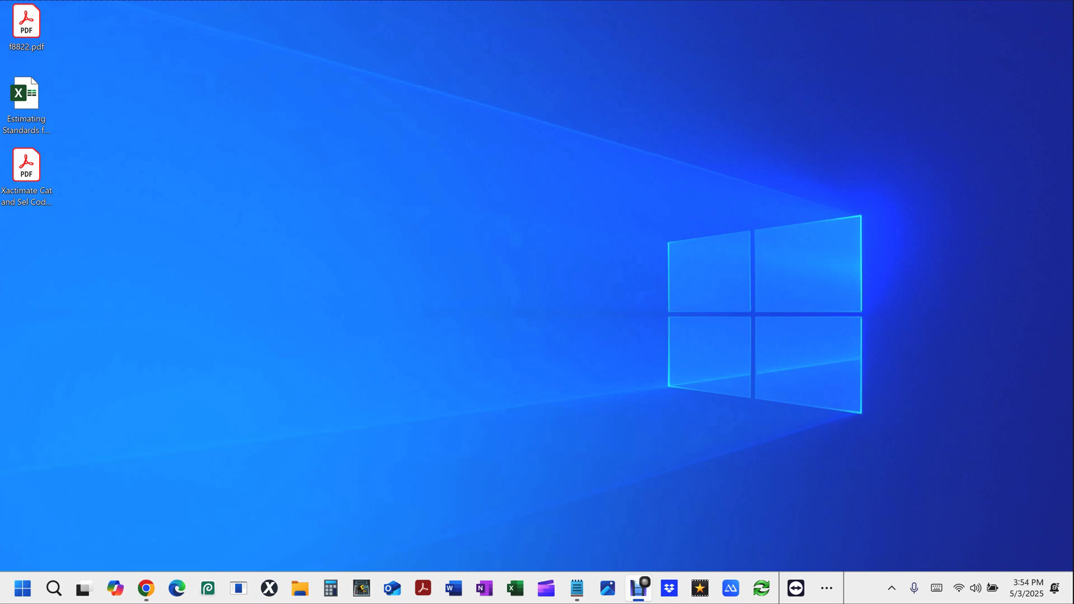
Open the Xactimate Cat and Sel Codes PDF from the desktop at its table of contents
double_click(19, 176)
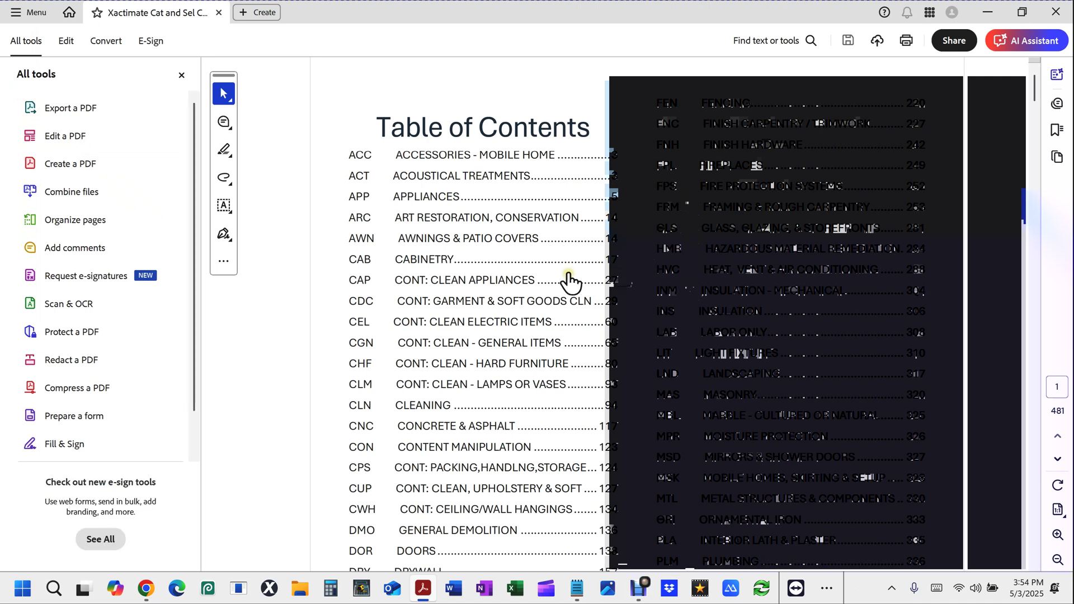
scroll(566, 285, "down", 1)
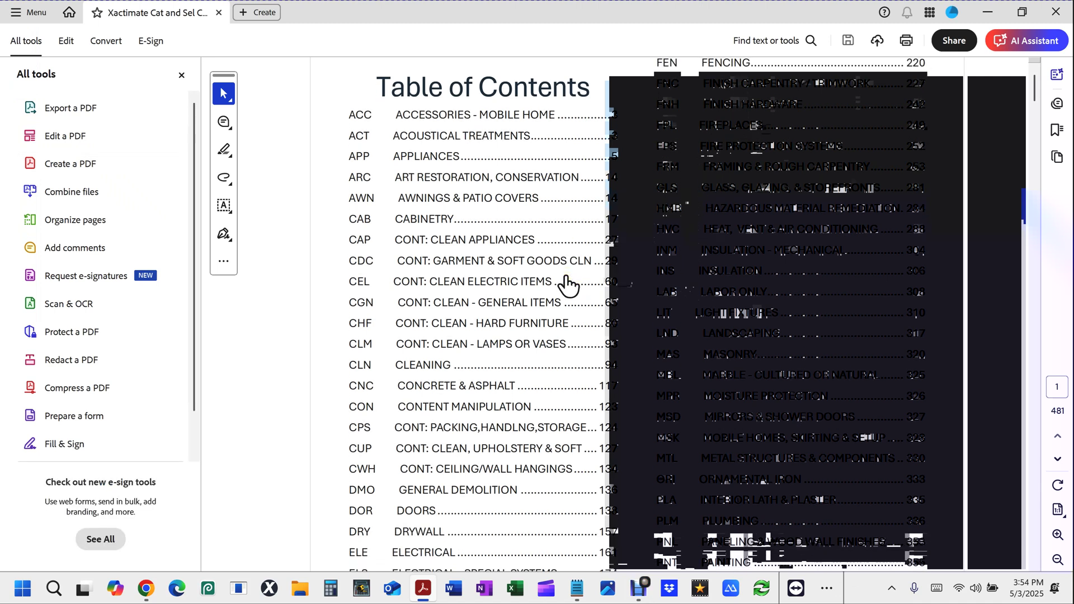
scroll(566, 271, "up", 1)
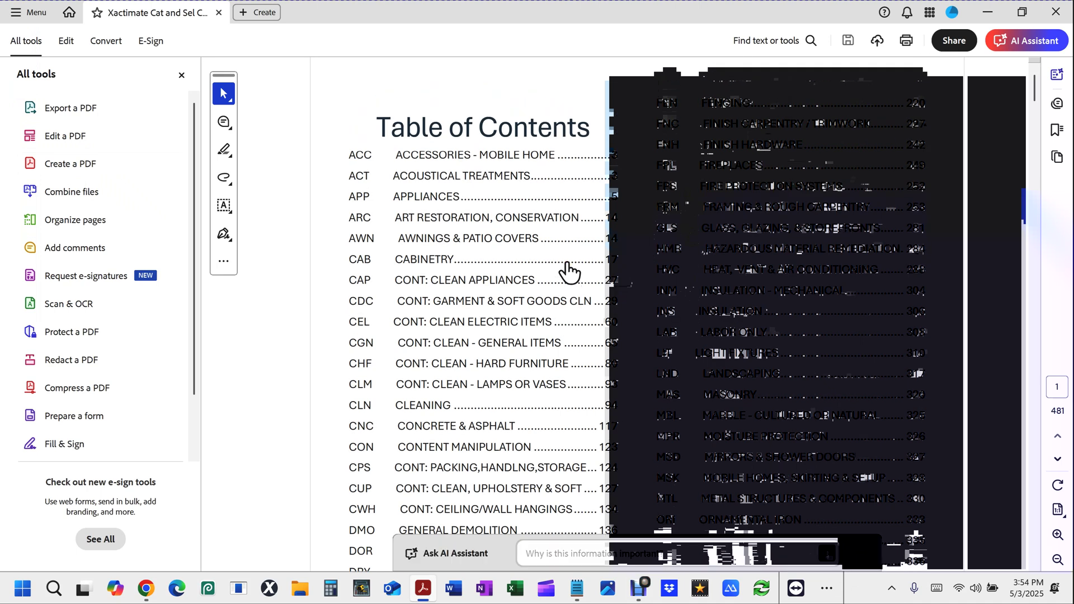
scroll(569, 272, "down", 1)
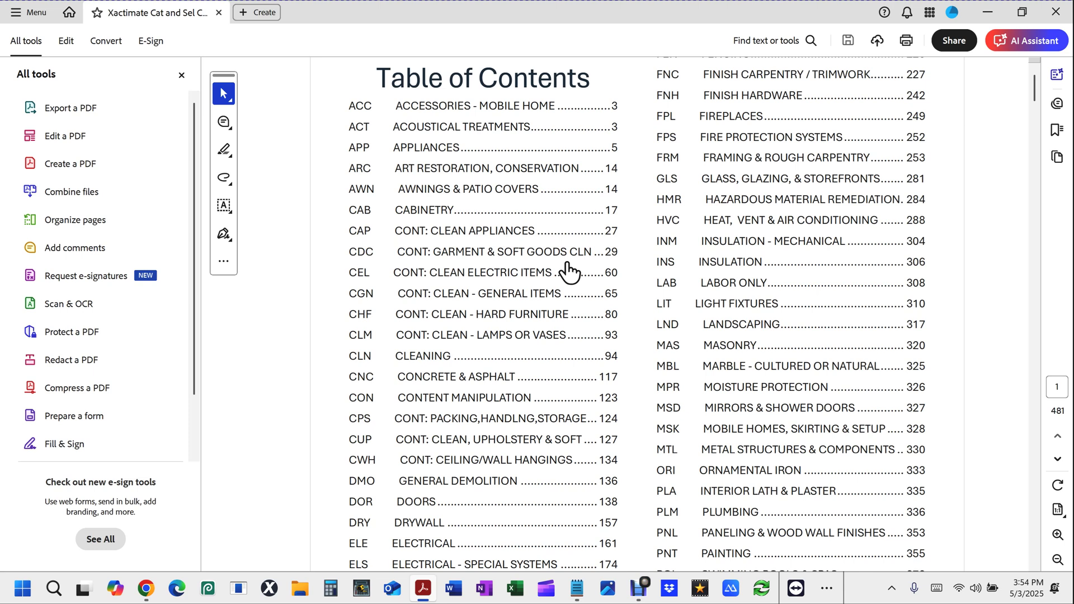
Find "drywall" in the document and go to its second occurrence, the drywall category heading on page 157
key("ctrl+f")
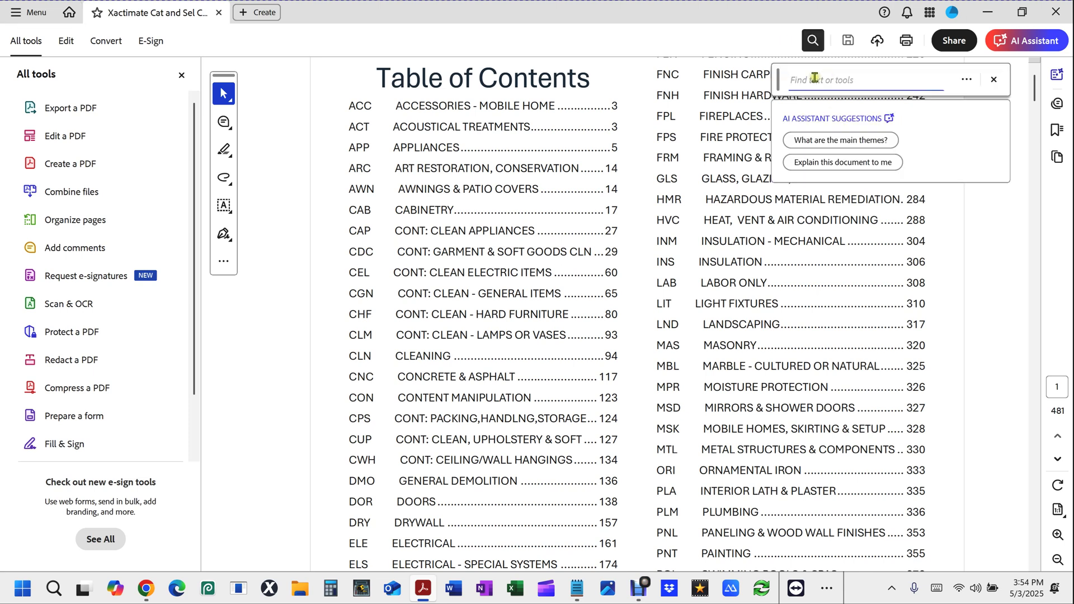
type("drywall")
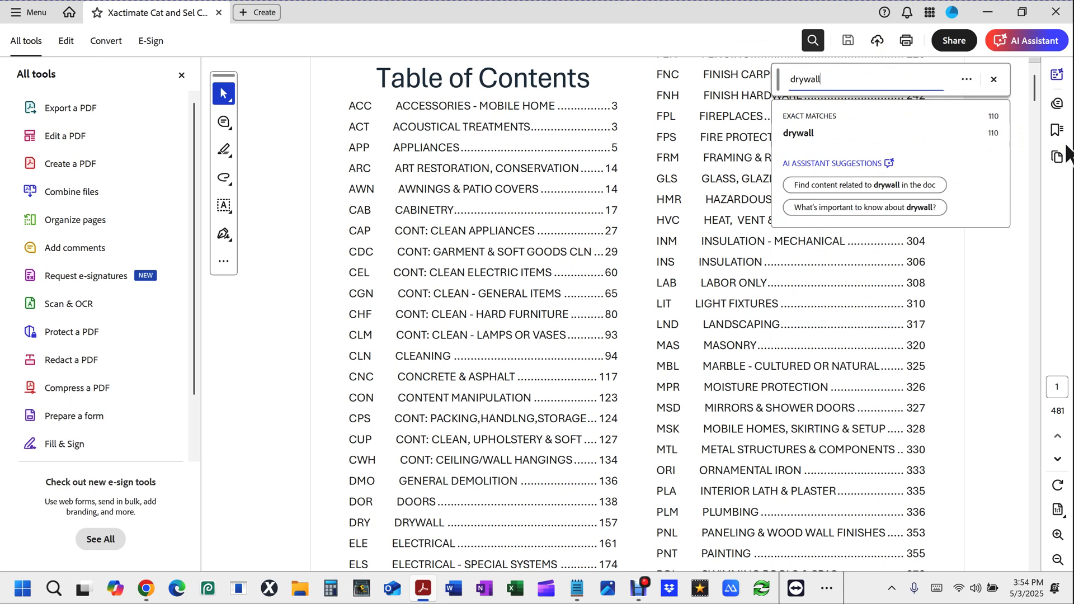
key("Return")
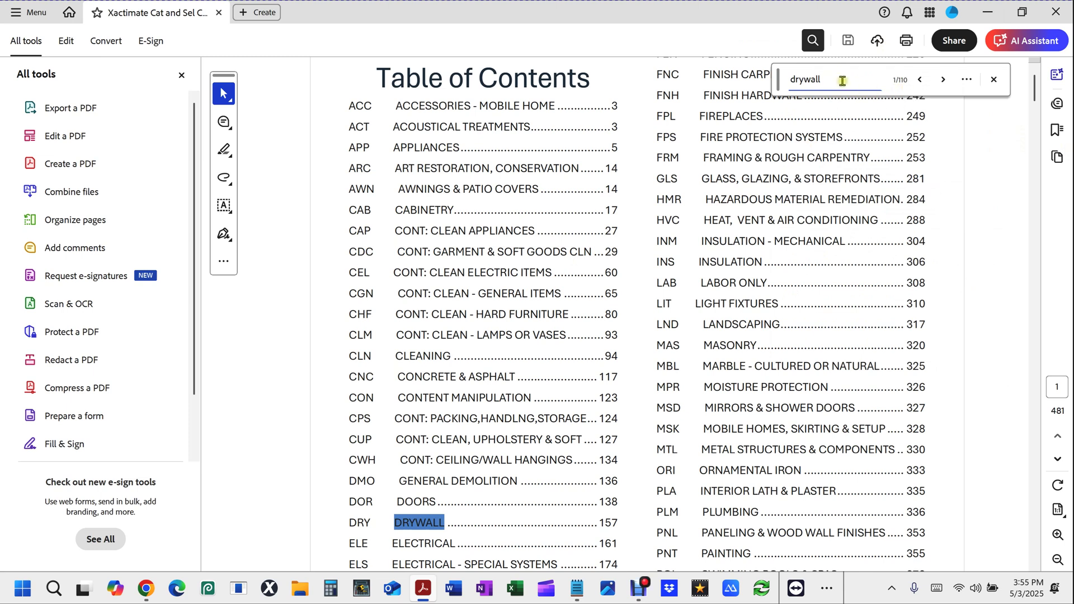
key("Return")
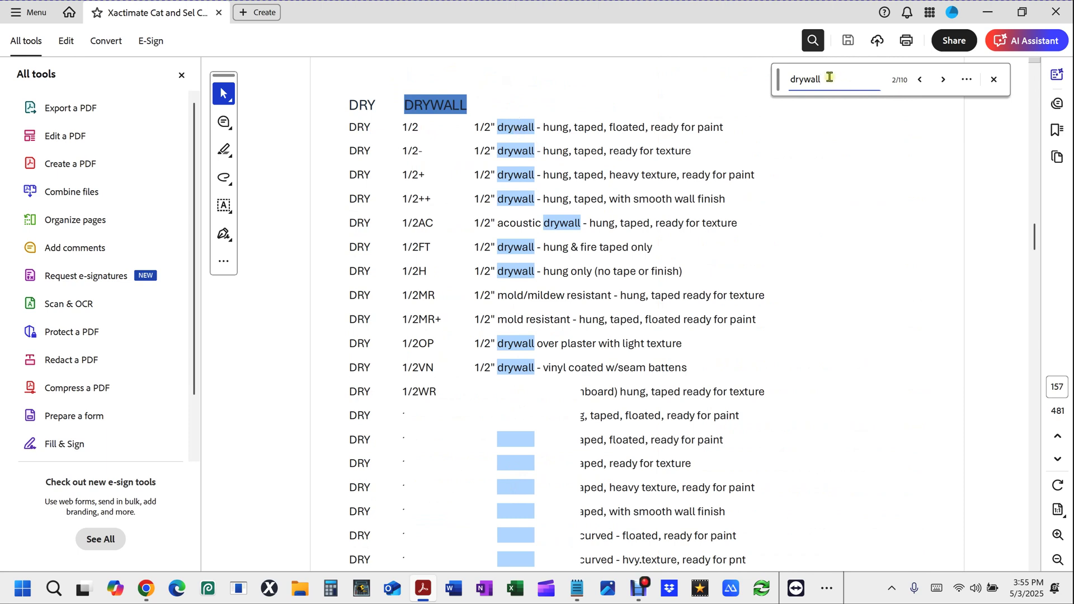
Step through the successive "drywall" matches on page 157, then close the text search
key("Return")
key("Return")
key("Return")
key("Return")
key("Return")
key("Return")
key("Return")
key("Return")
key("Return")
key("Return")
key("Return")
key("Return")
key("Return")
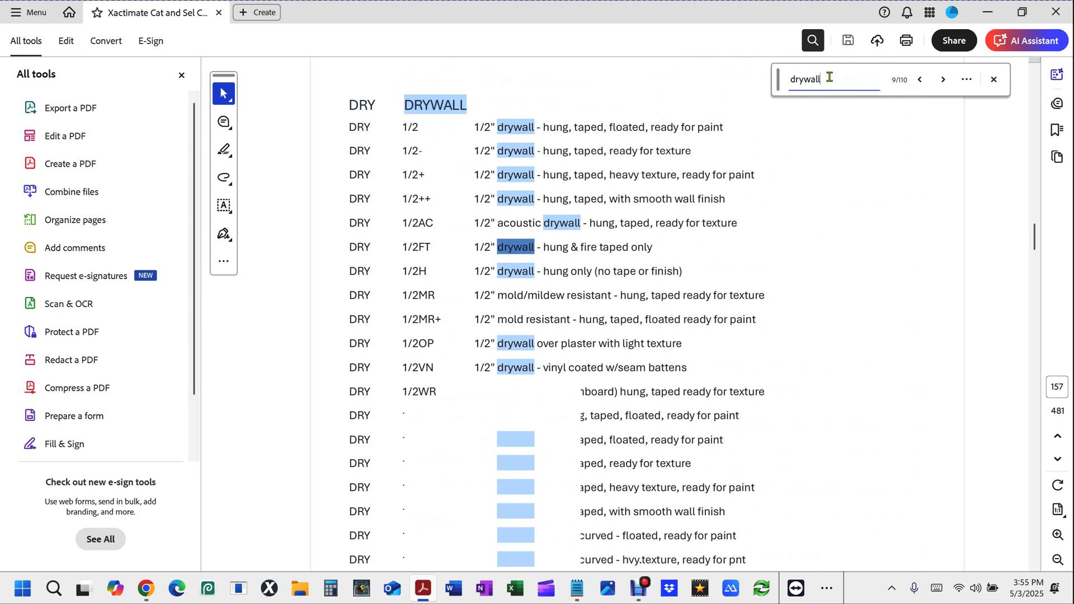
key("Return")
key("Return")
key("Return")
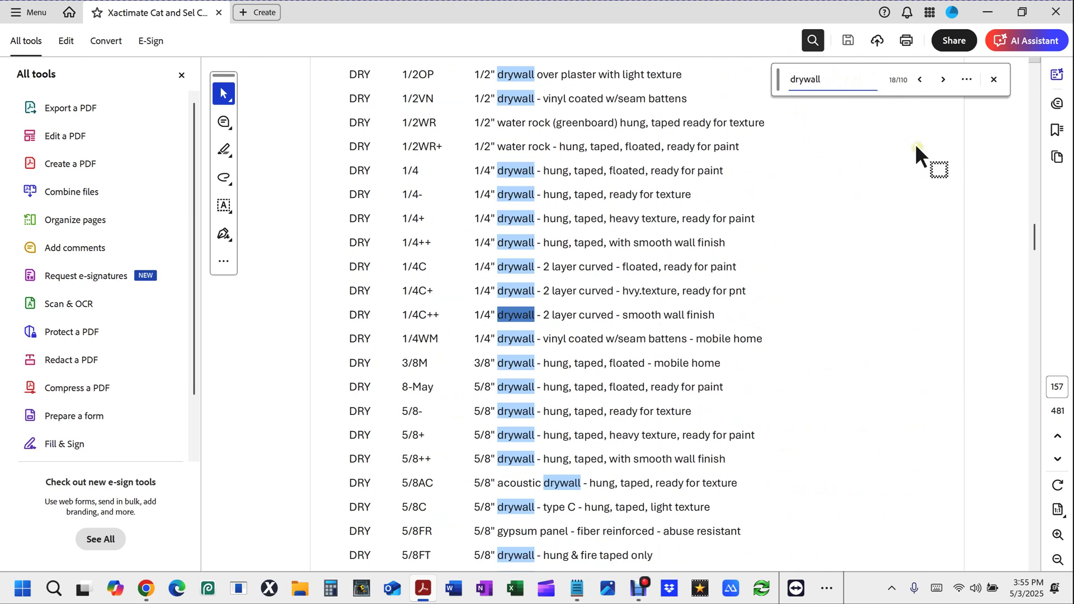
left_click(993, 80)
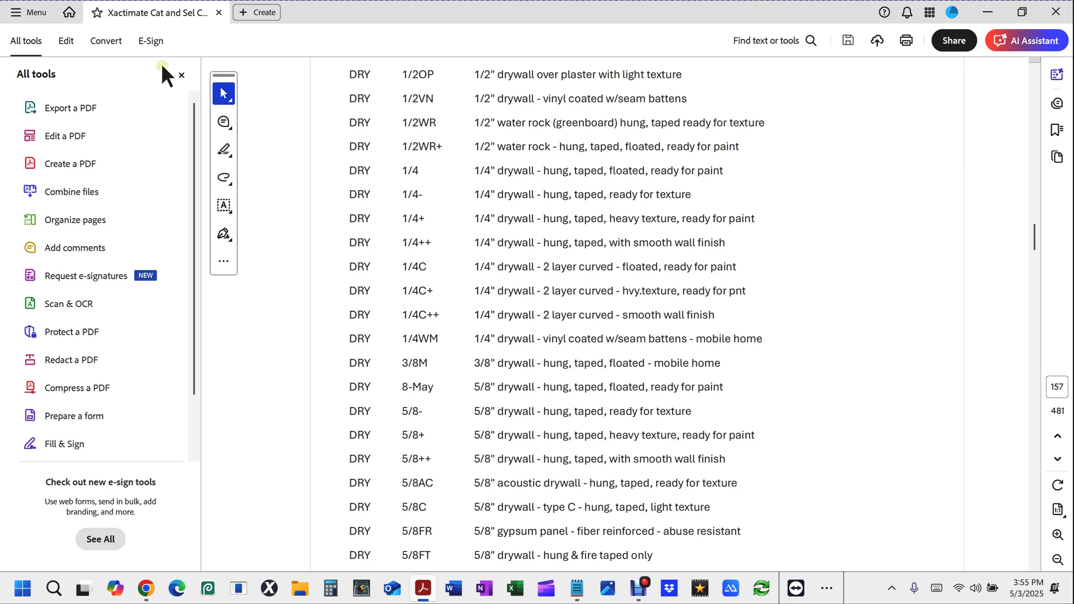
Hide the All tools pane and activate the Highlight tool
left_click(178, 75)
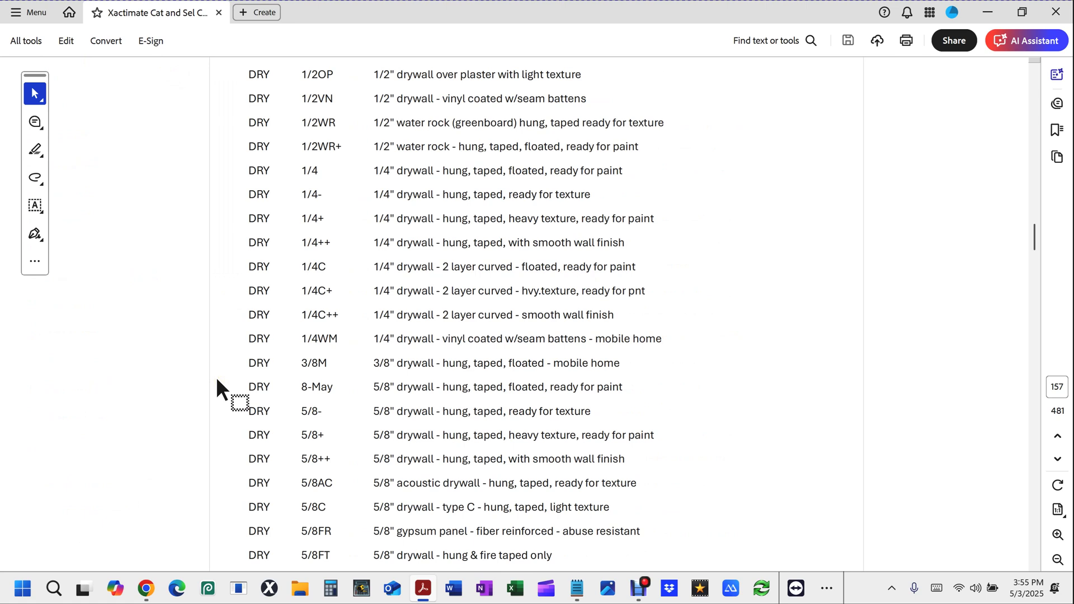
left_click(35, 149)
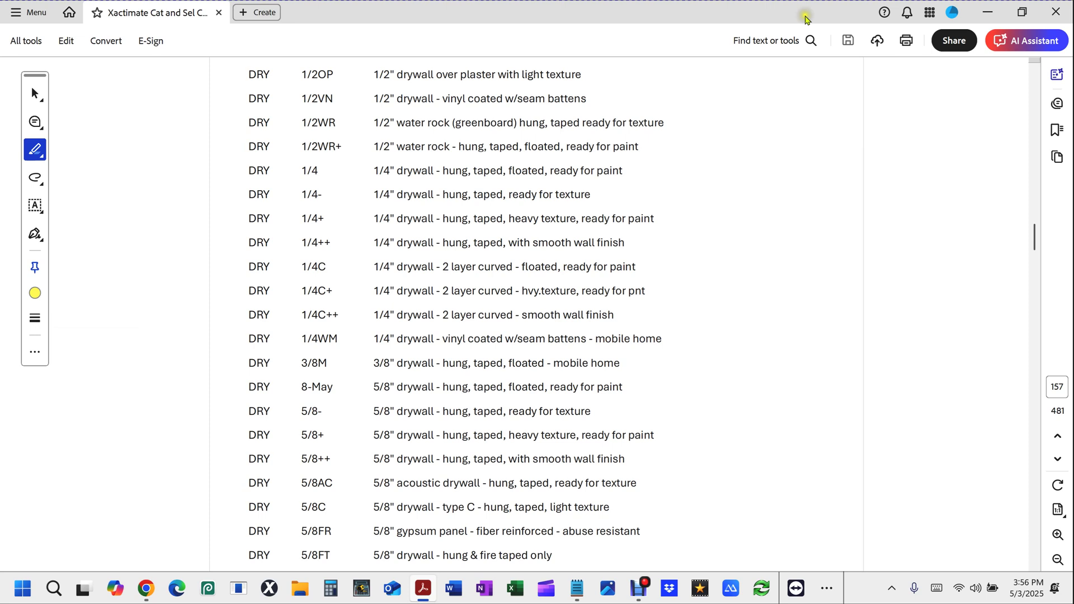
Run an advanced search for "drywall" in the current document from its first page
left_click_drag(1035, 241, 1035, 84)
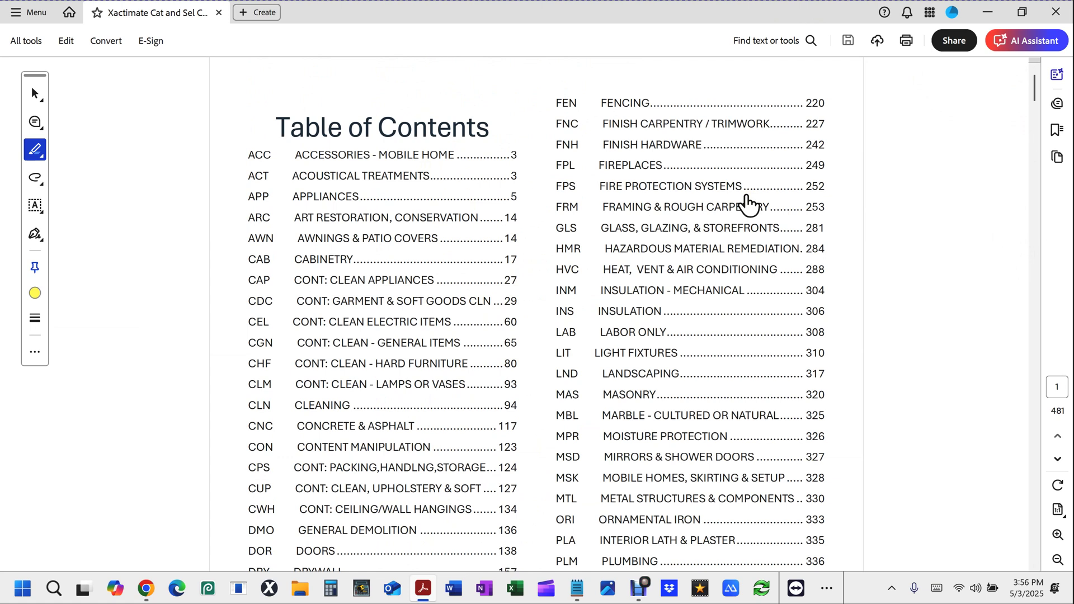
key("ctrl+shift+f")
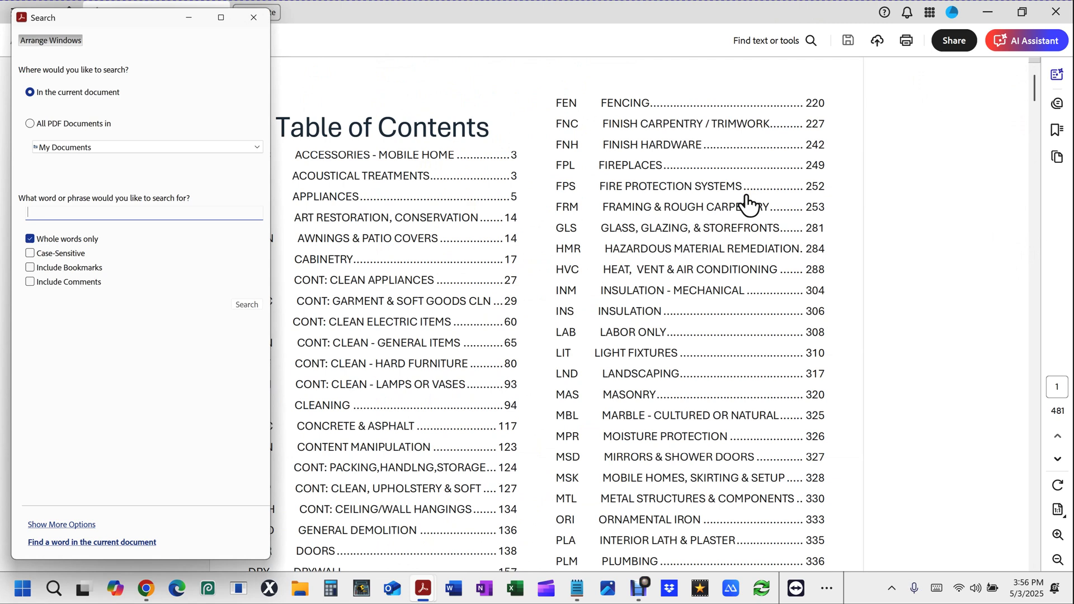
left_click(47, 99)
type("drywall")
left_click(31, 239)
left_click(73, 213)
left_click_drag(72, 210, 2, 219)
left_click(247, 305)
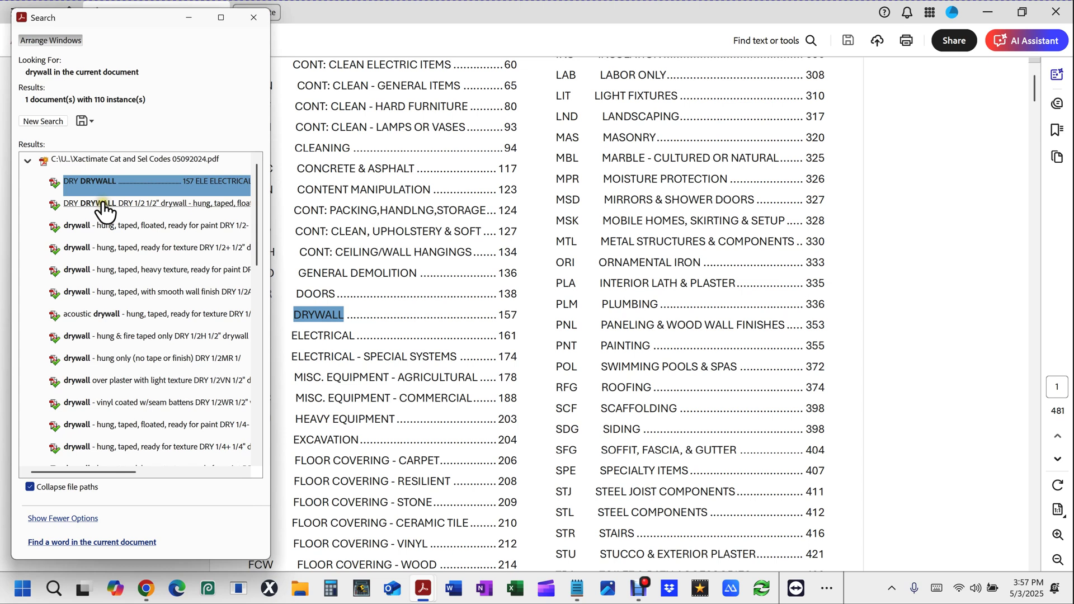
Examine several search results in the document, from the first drywall line items to the Drywall Installer / Finisher entry
left_click(102, 206)
left_click(95, 224)
left_click(95, 249)
left_click(98, 268)
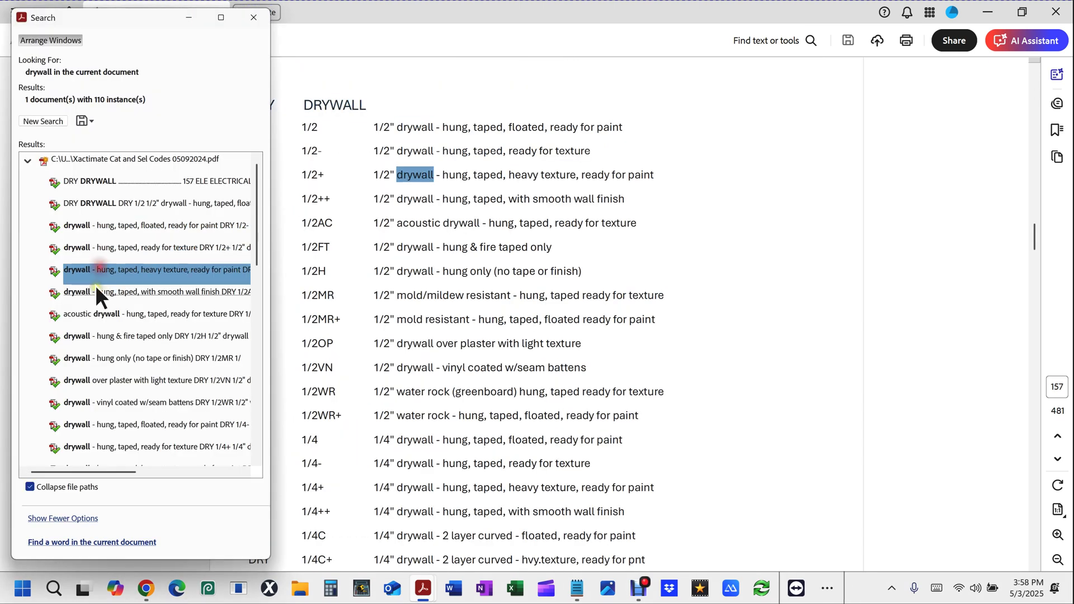
left_click(99, 292)
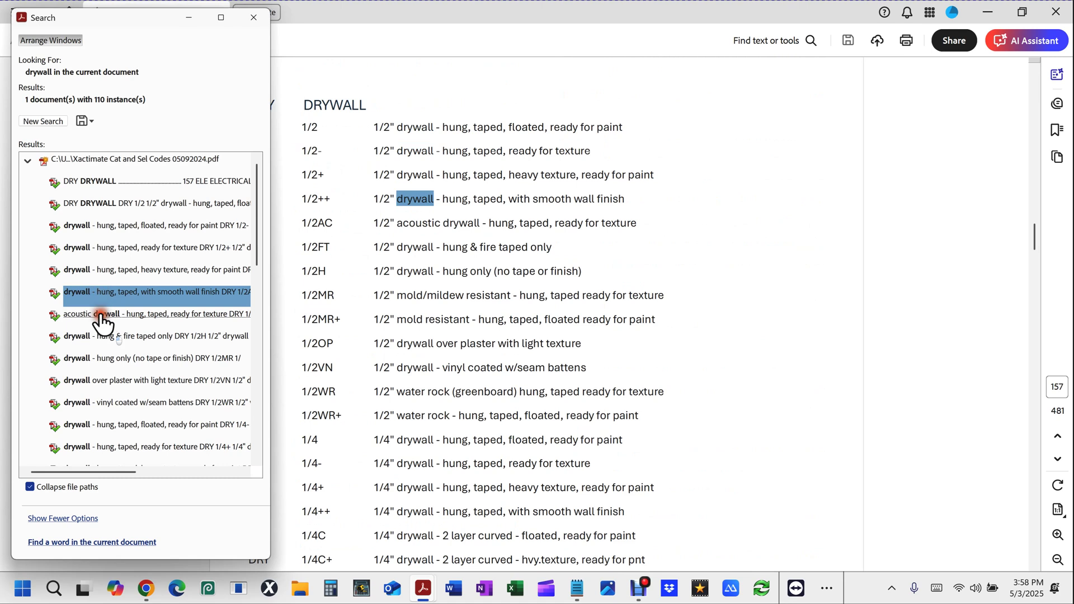
left_click(102, 317)
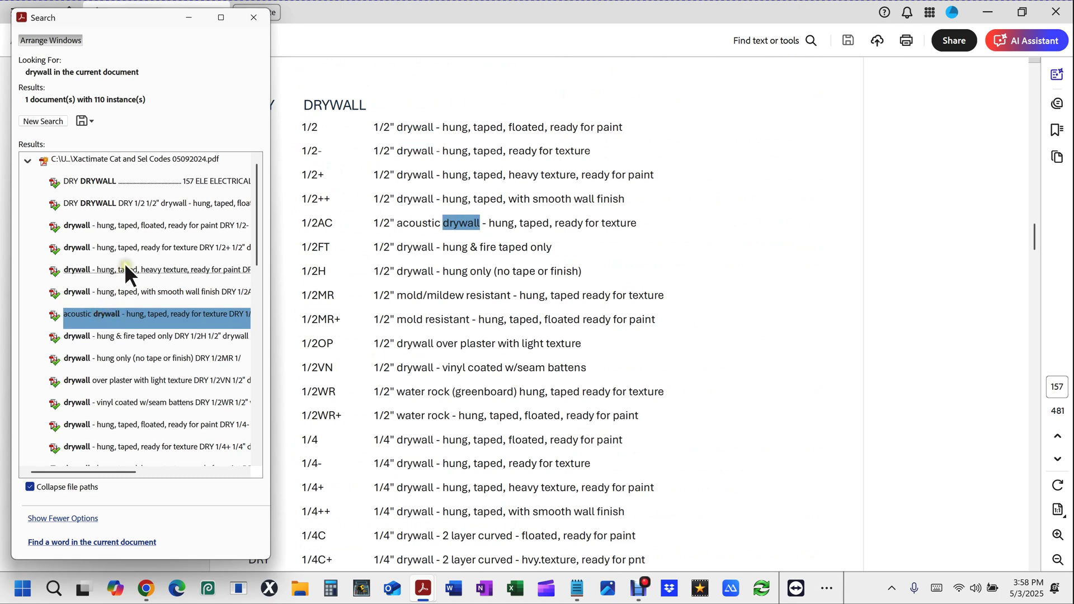
left_click_drag(255, 224, 225, 239)
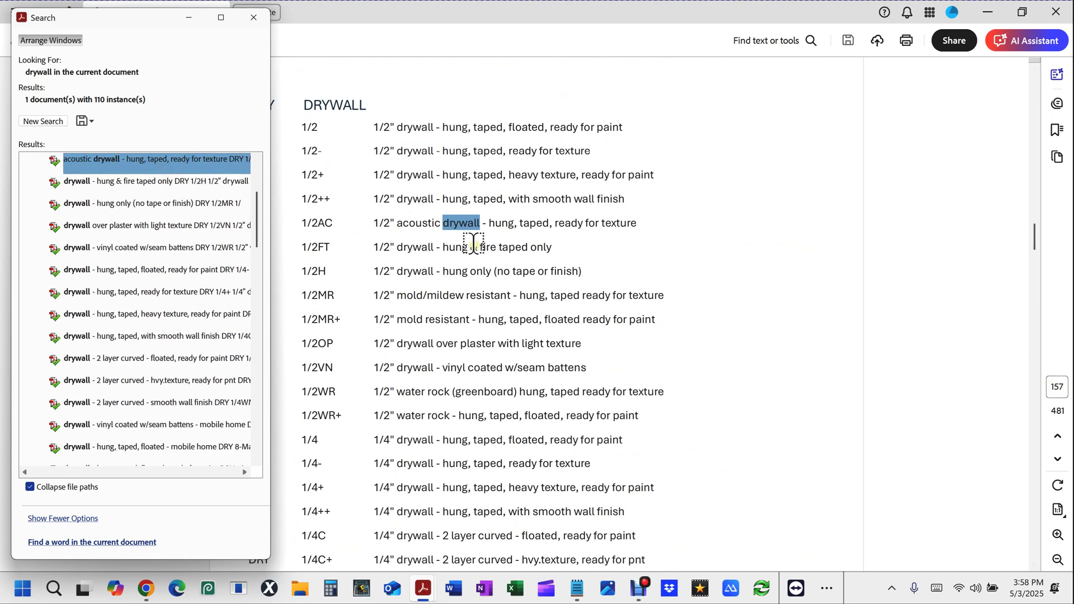
left_click(126, 424)
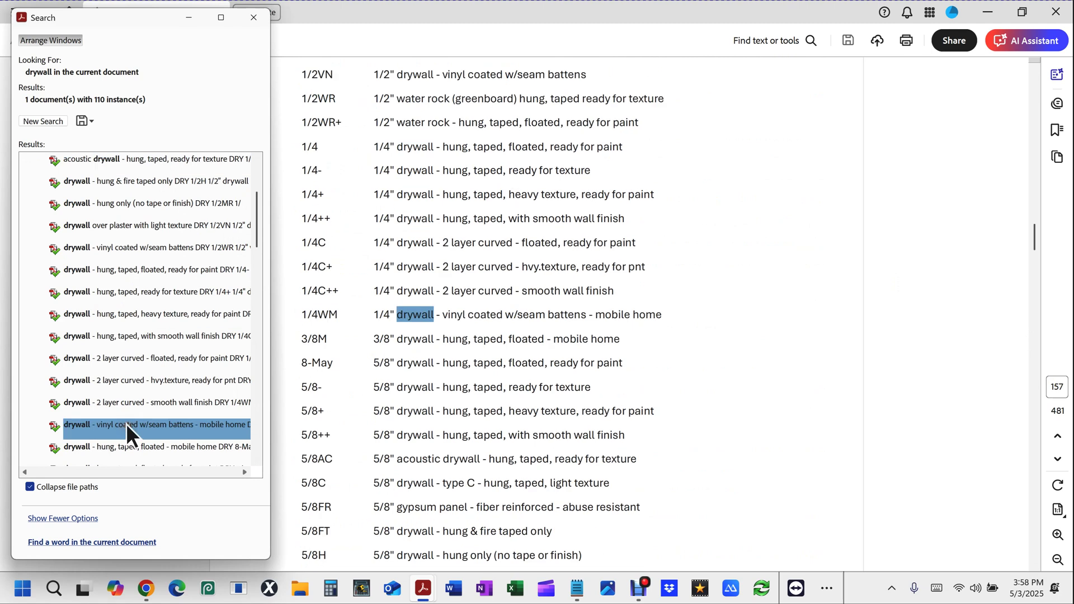
left_click_drag(259, 228, 260, 300)
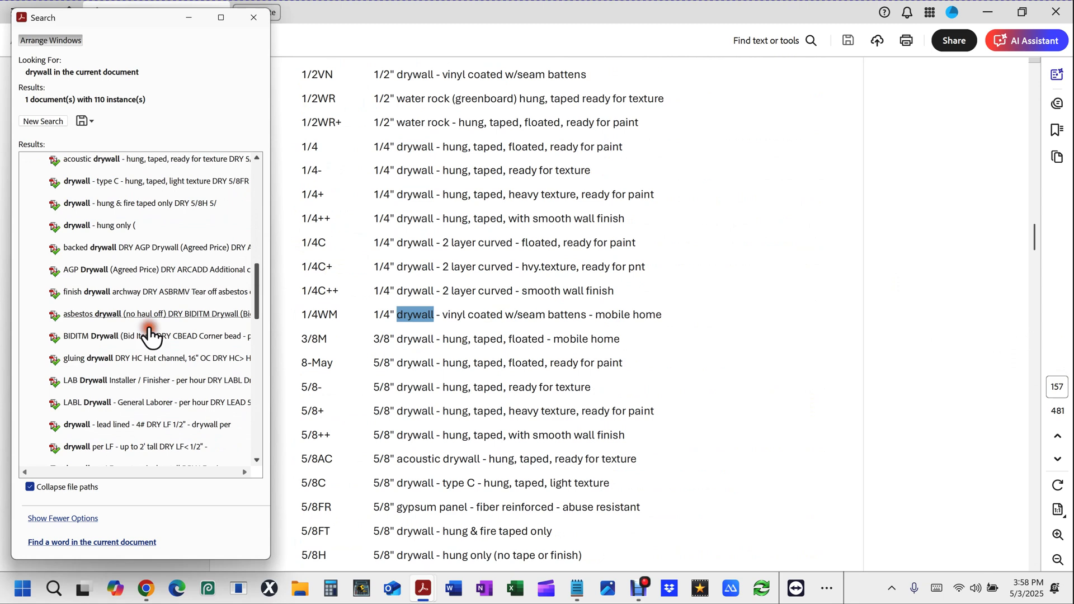
left_click(96, 384)
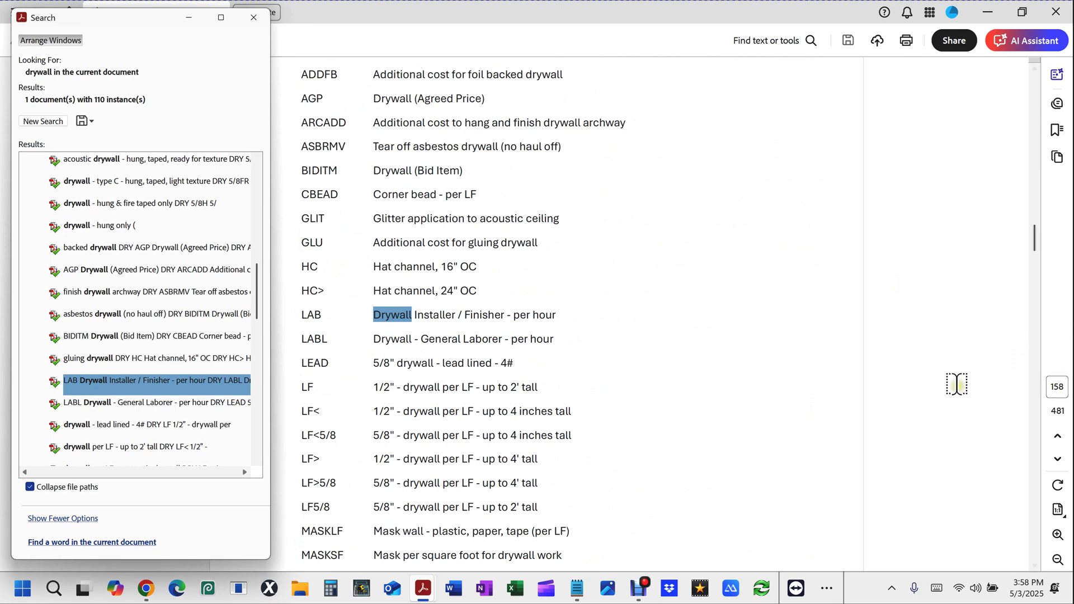
Select every drywall search result from the first to the last, then close the search window
left_click_drag(258, 296, 250, 163)
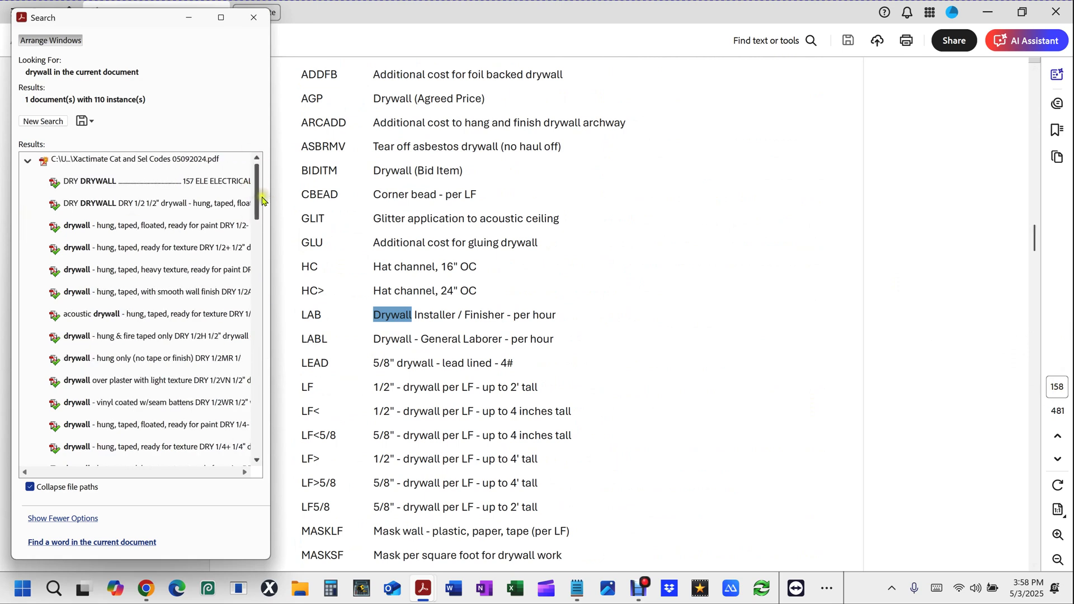
left_click_drag(257, 194, 271, 151)
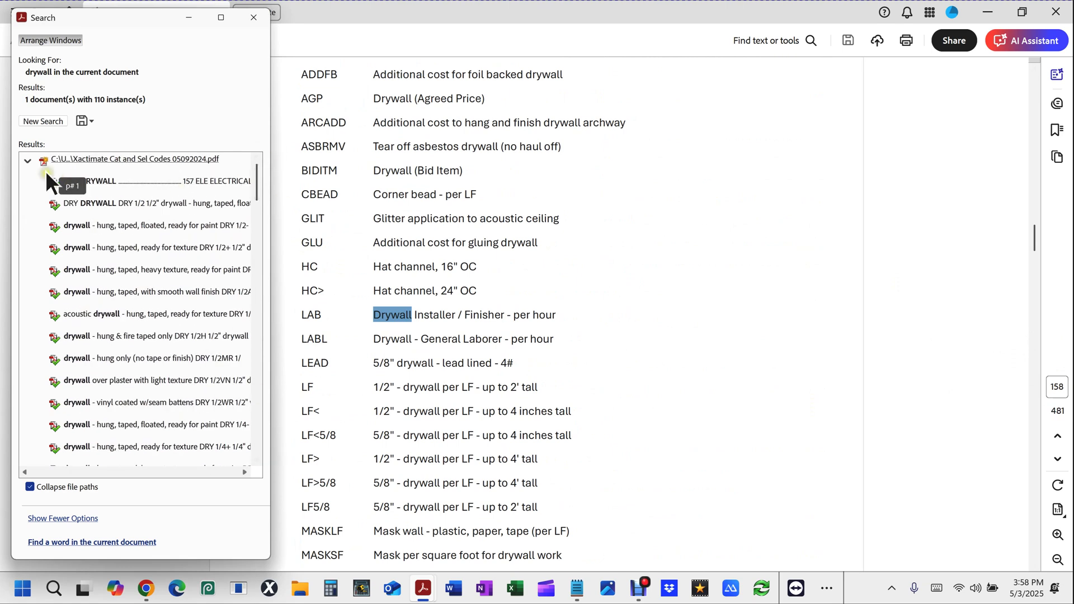
left_click(91, 181)
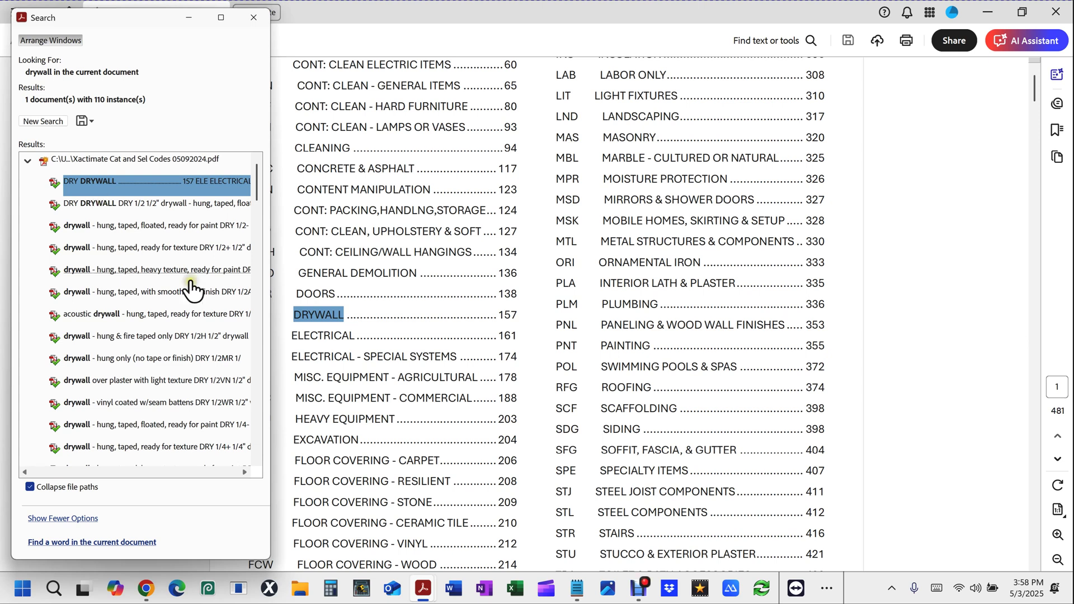
left_click_drag(257, 183, 255, 457)
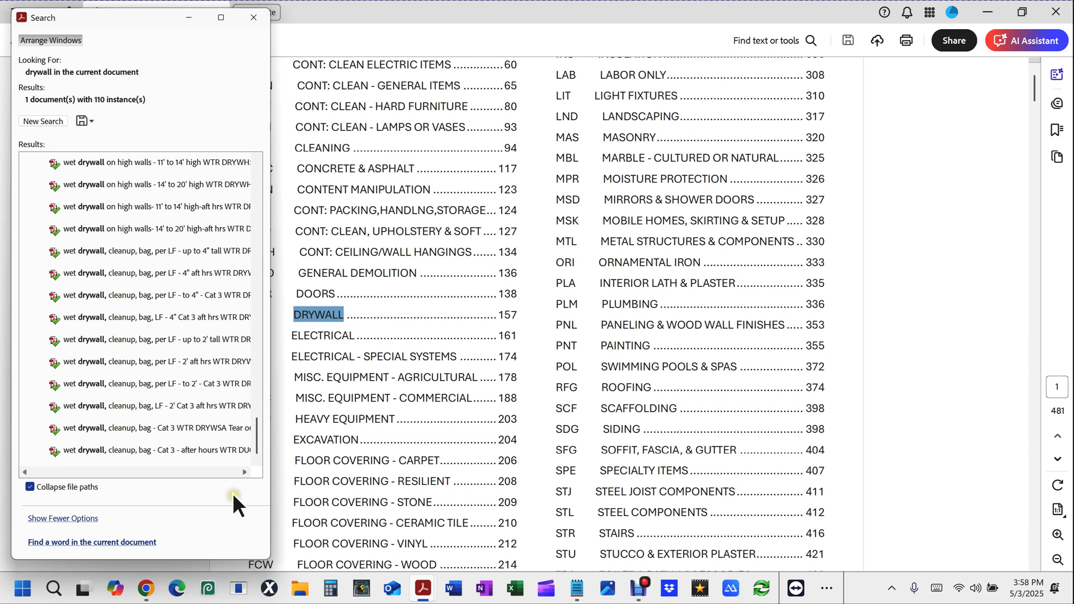
left_click(185, 451, "shift")
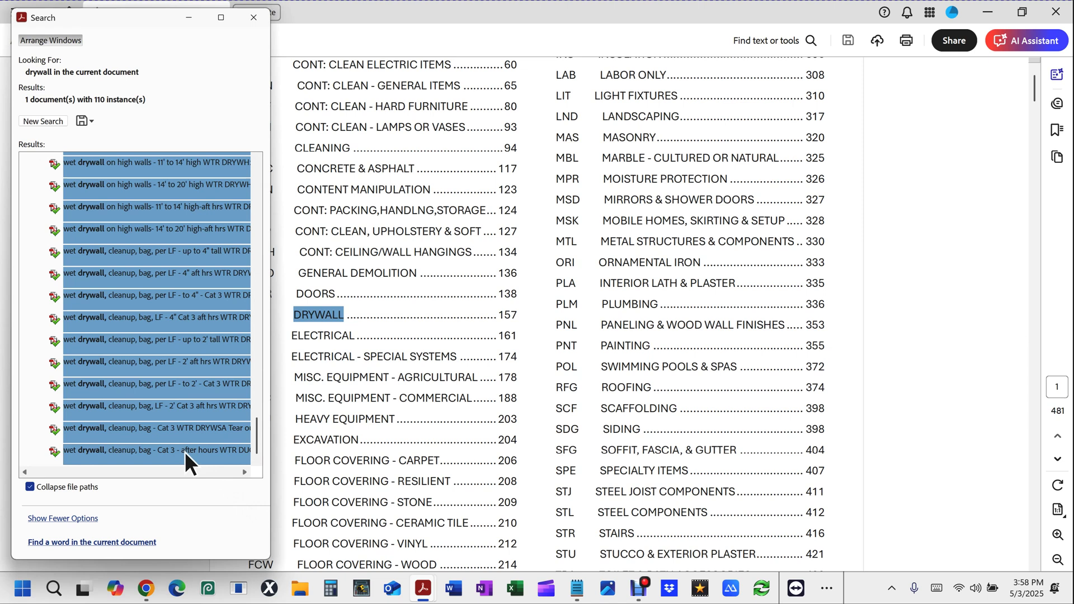
key("Escape")
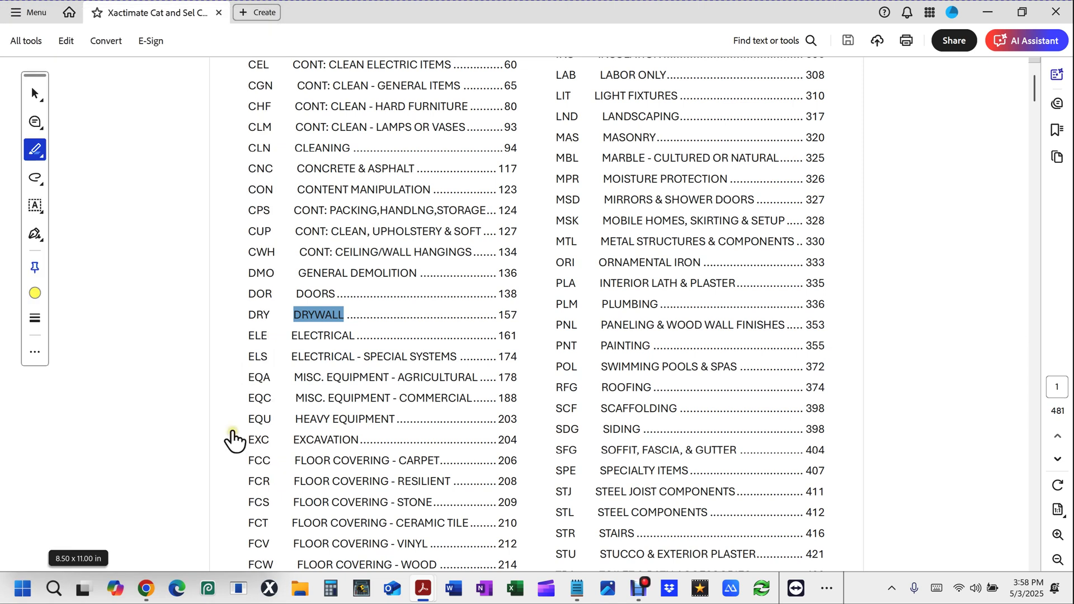
Go to page 157 to check the selected drywall matches, then return to the first page
mouse_move(1034, 89)
left_mouse_down()
mouse_move(1032, 401)
mouse_move(1039, 233)
mouse_move(1043, 260)
mouse_move(1035, 288)
mouse_move(1035, 190)
mouse_move(1035, 360)
mouse_move(1036, 78)
left_mouse_up()
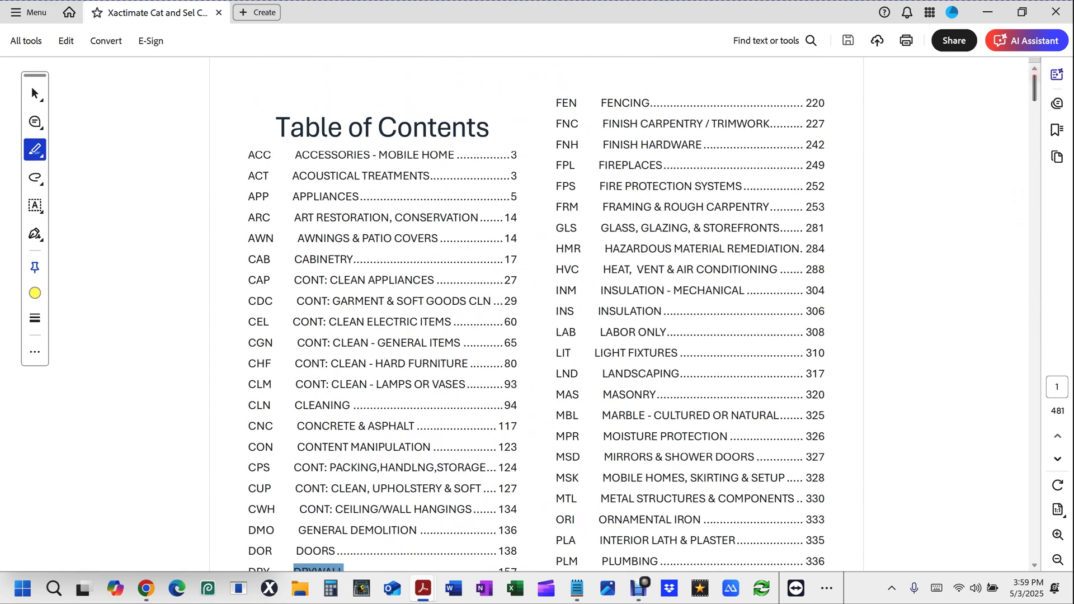
left_click(1059, 390)
type("57")
key("Return")
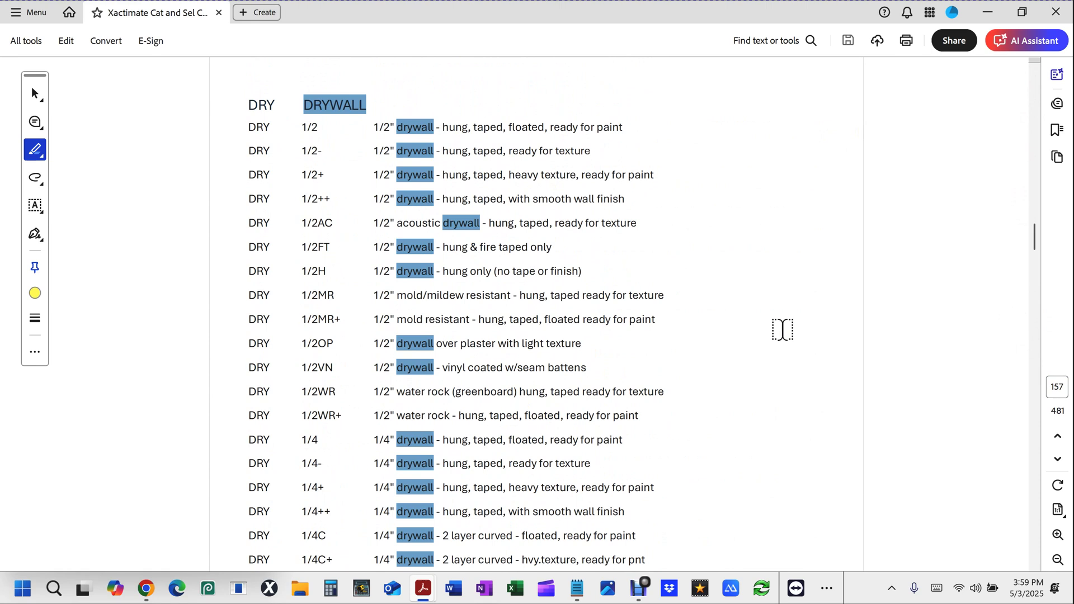
key("Home")
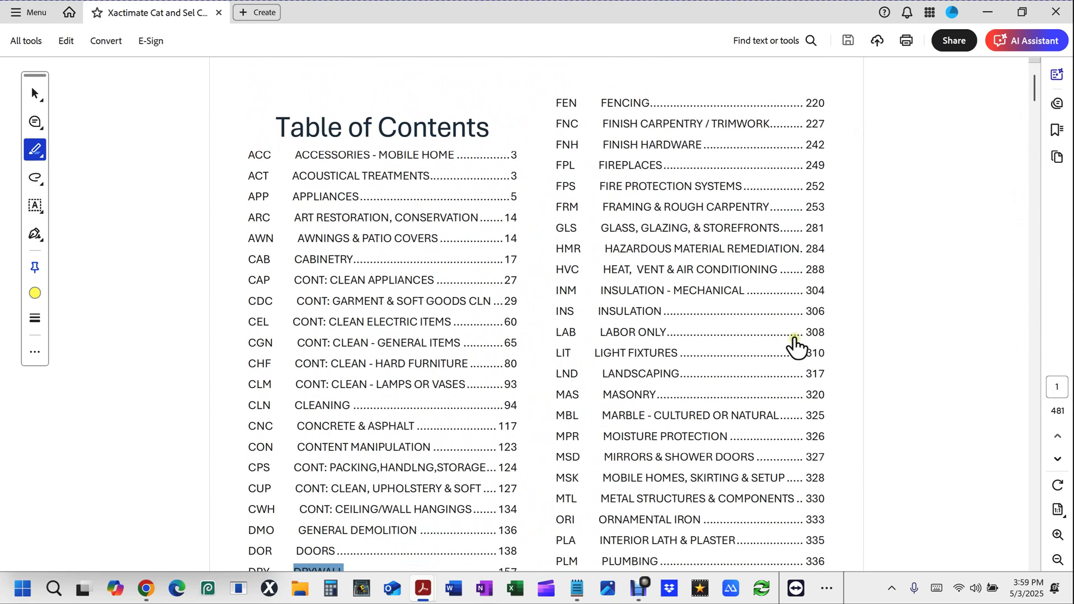
Apply a yellow highlight to all selected drywall matches and check the Drywall entry in the table of contents
left_click(36, 148)
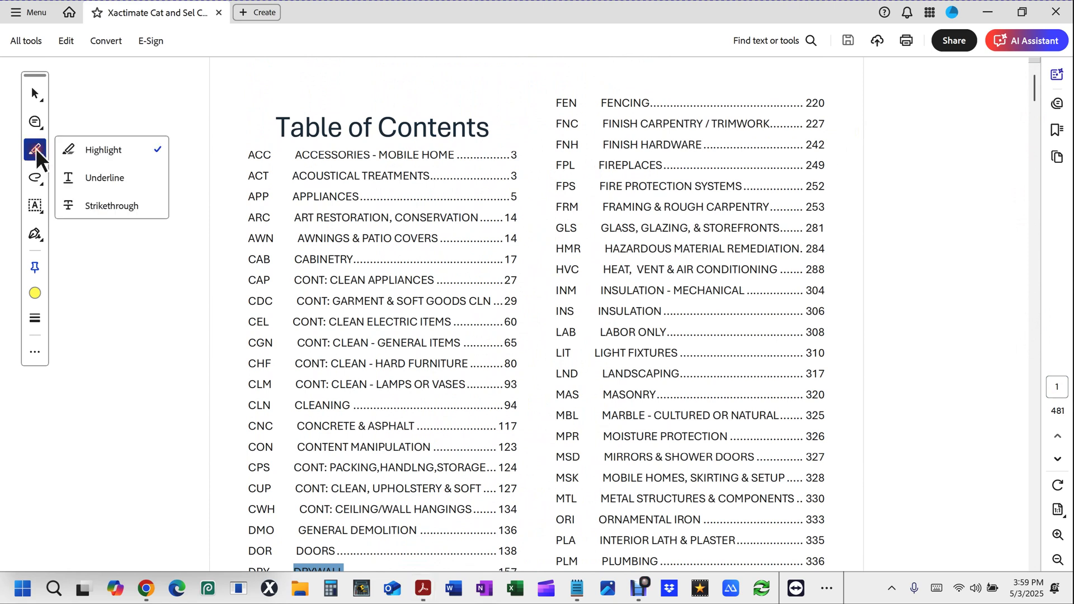
left_click(110, 149)
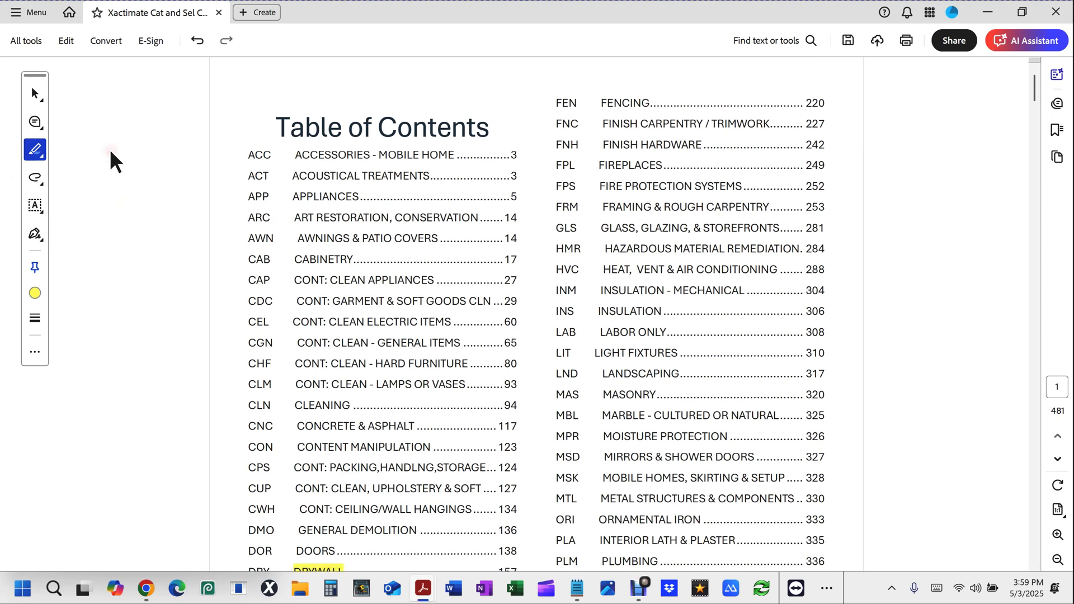
scroll(1035, 95, "down", 5)
scroll(1035, 95, "down", 5)
scroll(1035, 95, "up", 10)
scroll(326, 484, "down", 2)
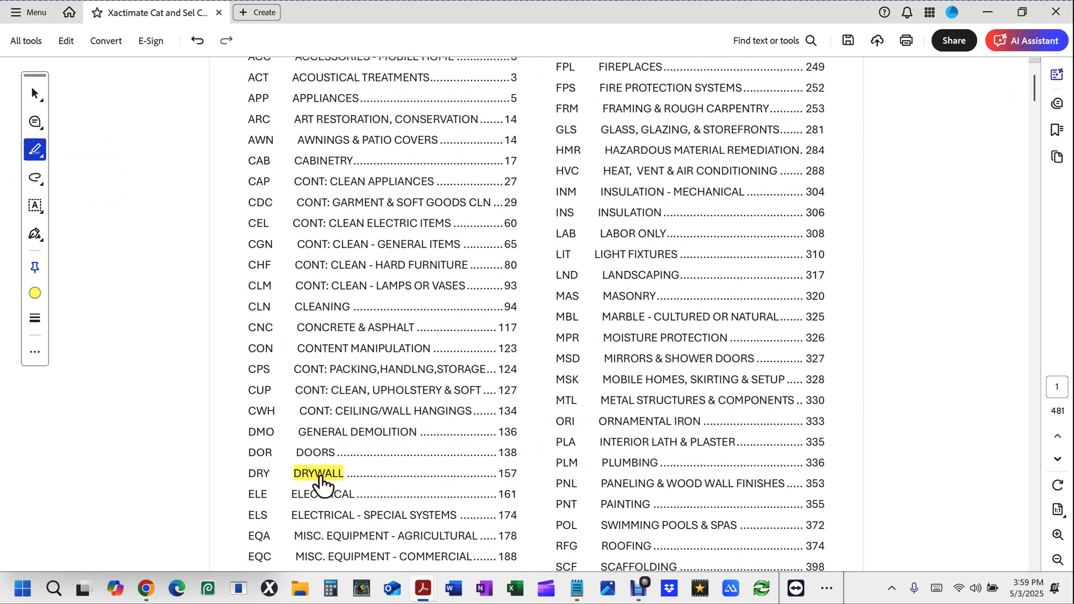
Go to pages 157 and 158 to check the yellow highlights on the drywall line items
left_click(1065, 392)
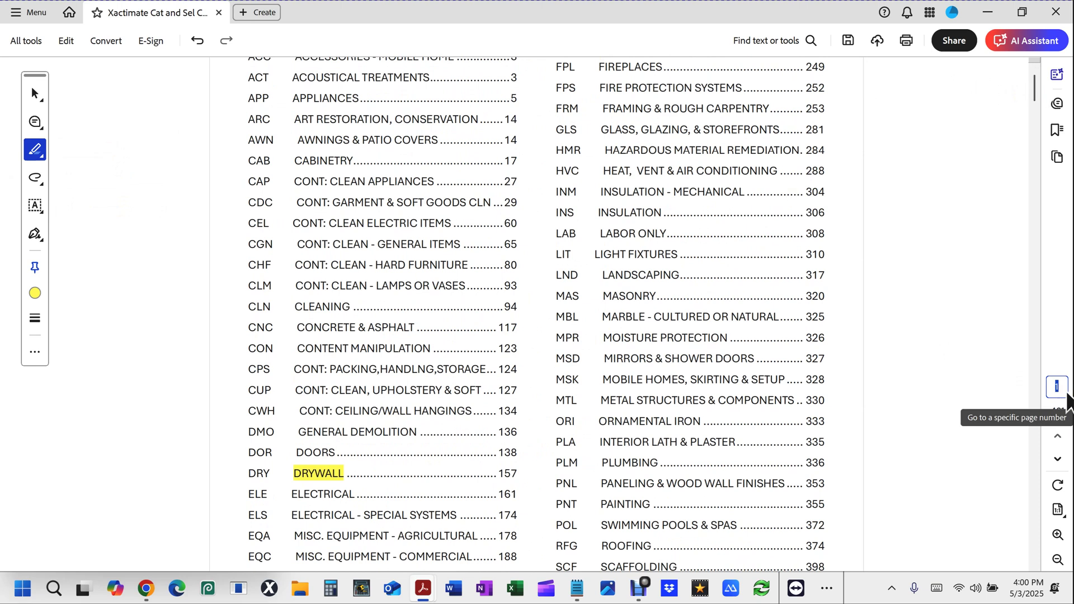
type("157")
key("Return")
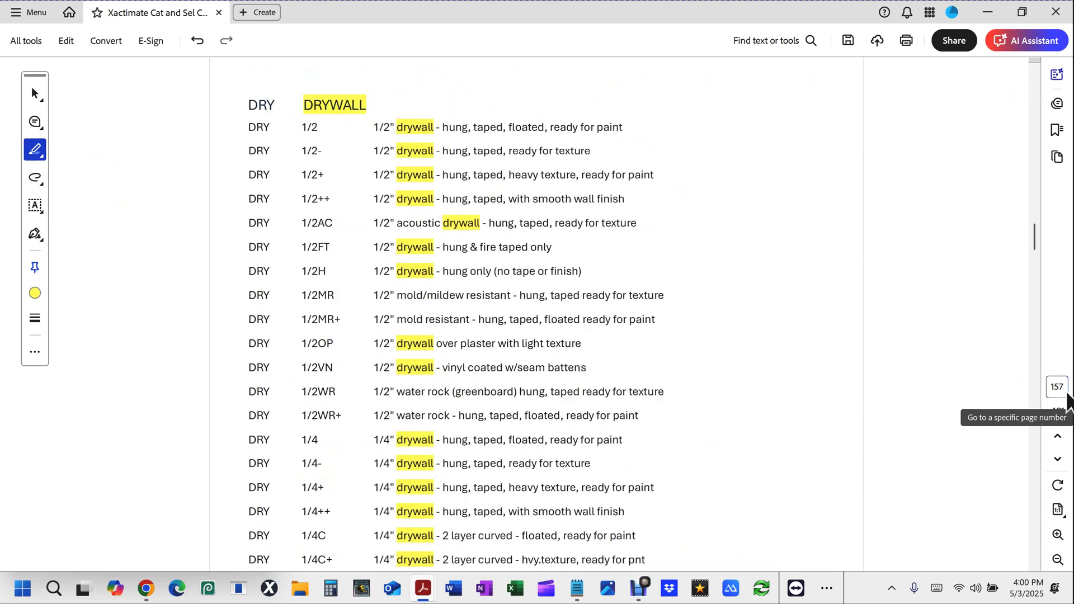
left_click(1068, 391)
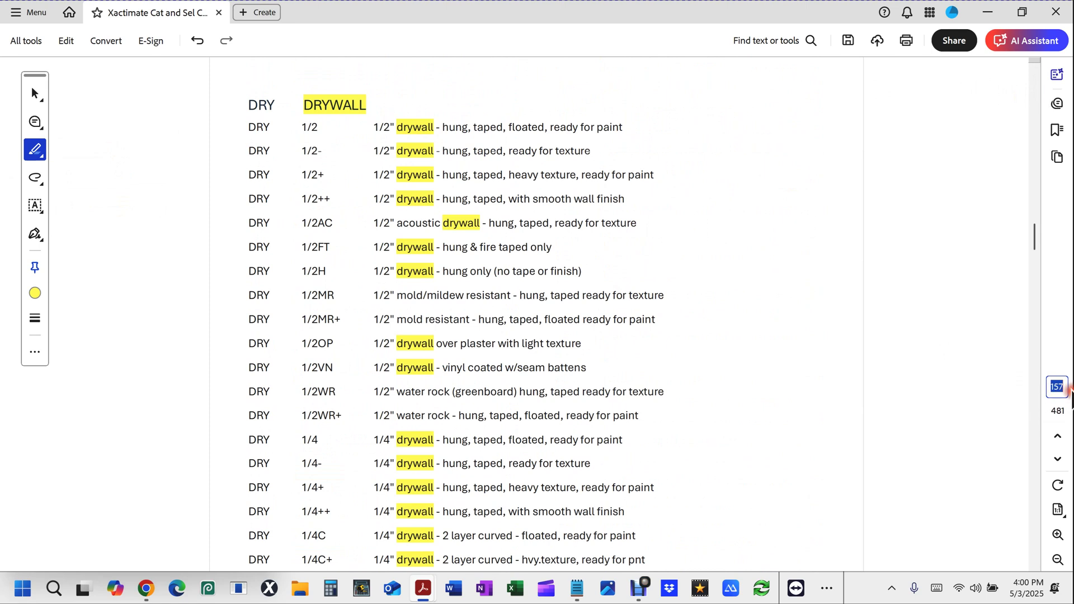
type("158")
key("Return")
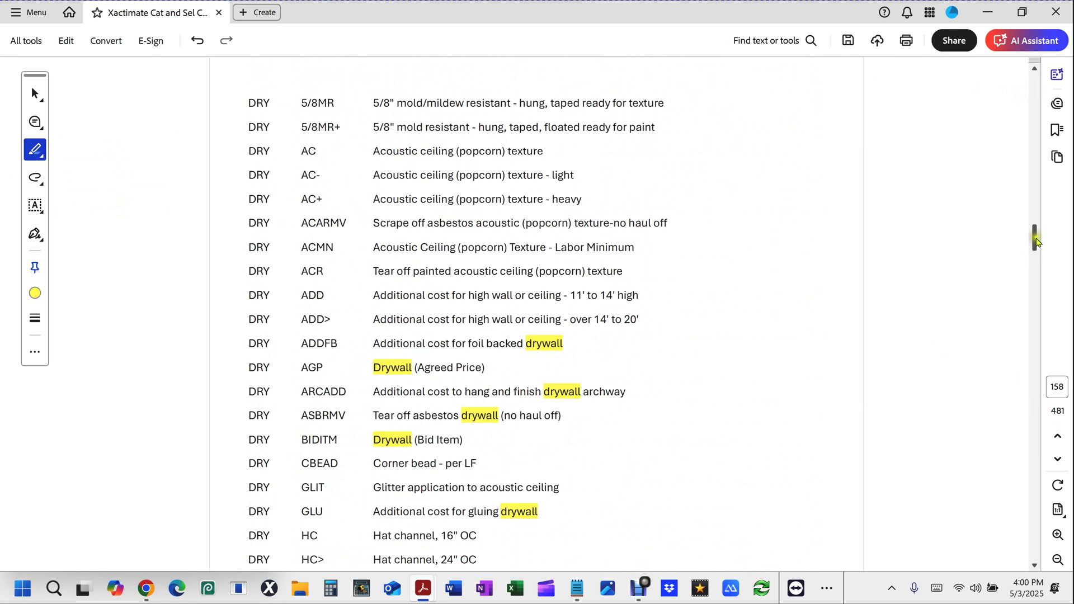
Zoom out to 25% and look through the pages from 443 back to 350 for highlighted drywall matches
left_click_drag(1035, 242, 1037, 510)
scroll(611, 383, "down", 3)
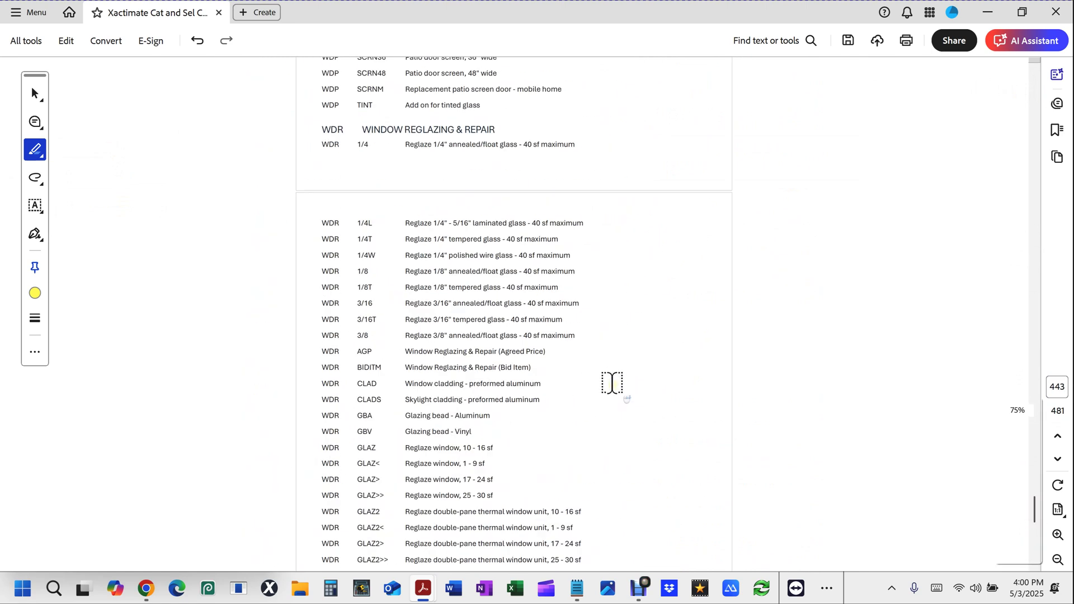
scroll(611, 384, "down", 3)
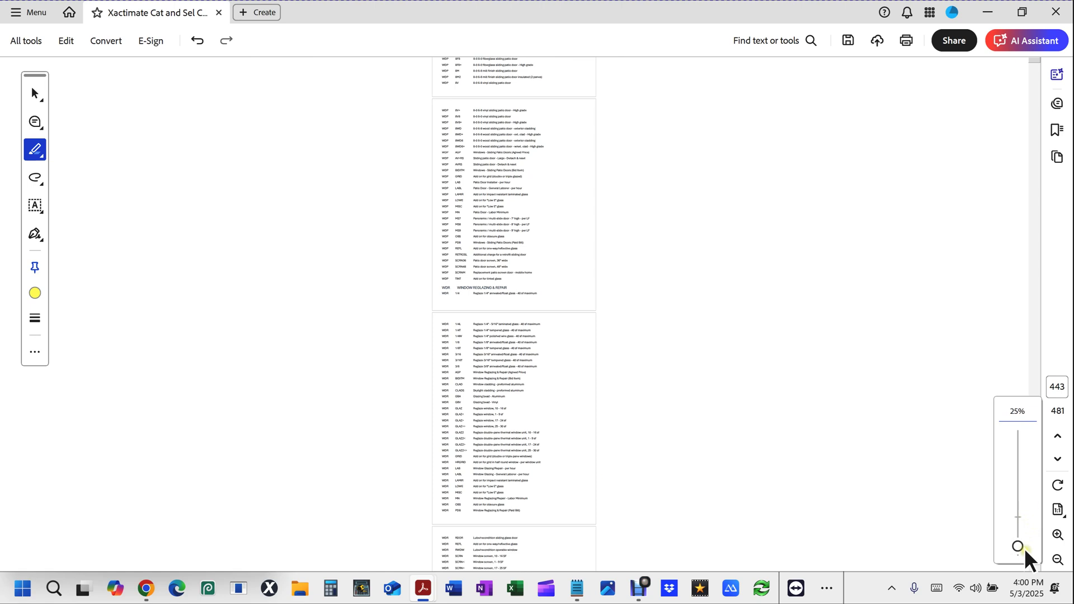
scroll(601, 445, "down", 3)
scroll(604, 441, "up", 2)
scroll(604, 442, "up", 5)
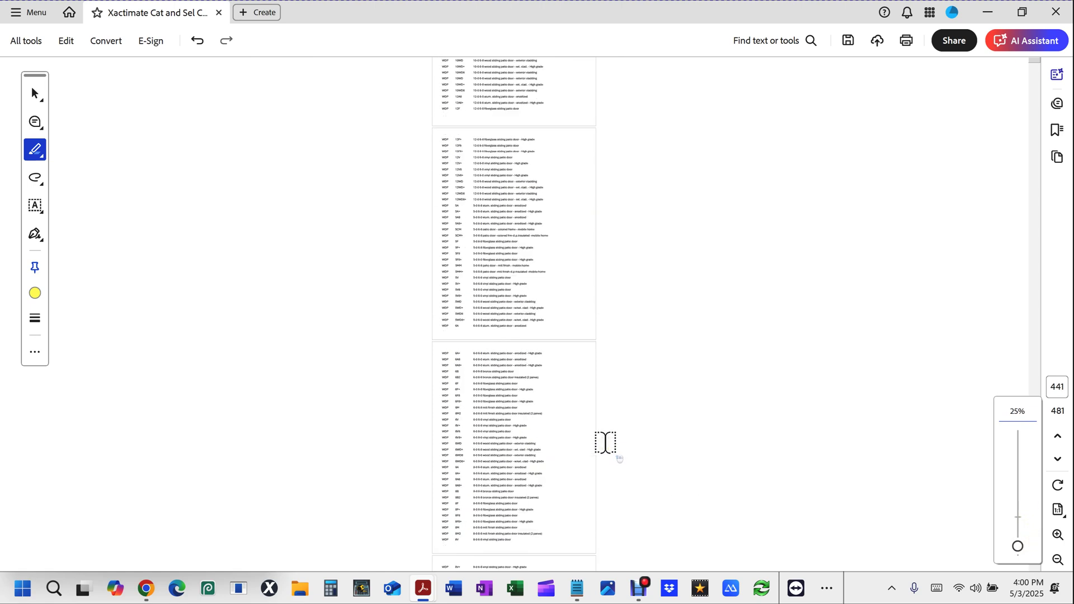
scroll(604, 441, "up", 4)
right_click(605, 443)
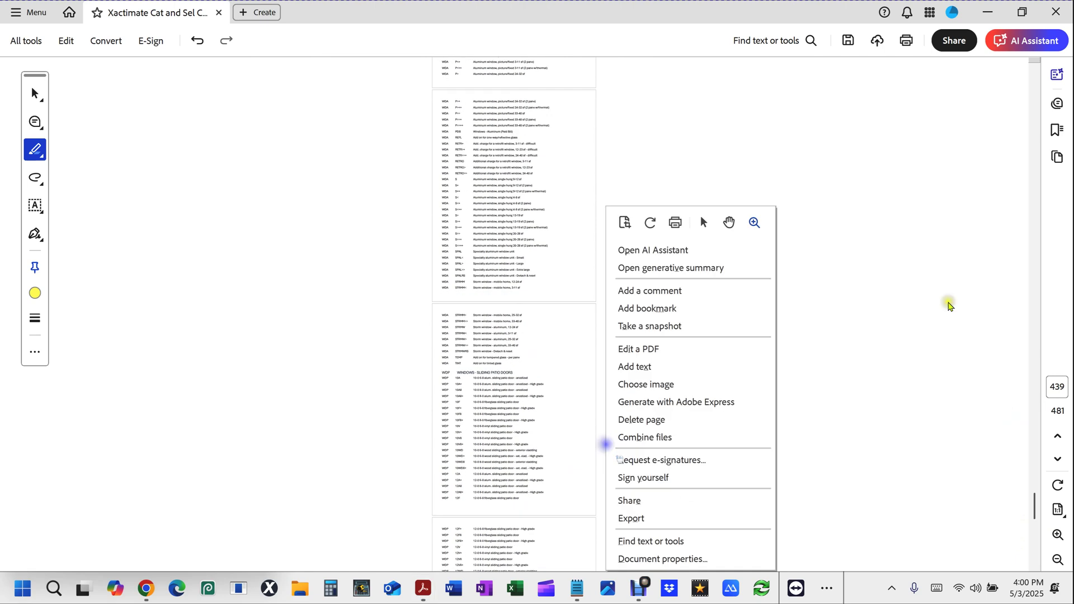
left_click(1034, 118)
left_click(1035, 118)
left_click(1035, 119)
left_click(1035, 119)
left_click(1034, 118)
left_click(1034, 119)
left_click(1034, 118)
left_click(1035, 119)
left_click(1034, 119)
left_click(1034, 119)
left_click(1034, 119)
left_click(1035, 118)
left_click(1034, 118)
left_click(1035, 119)
left_click(1034, 119)
left_click_drag(1035, 118, 1035, 119)
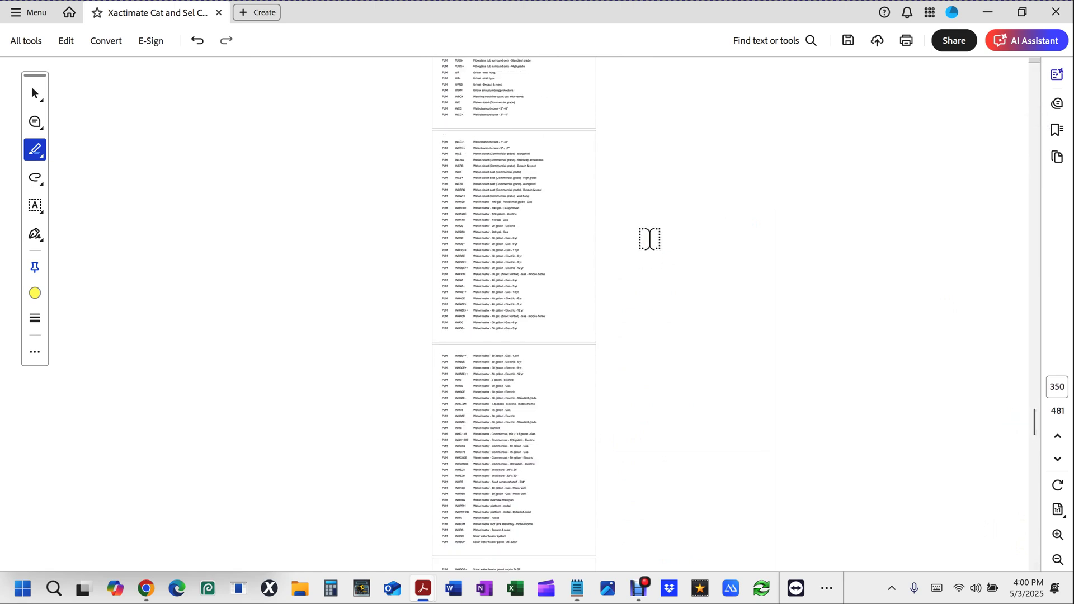
Search the document for "drywall" and check the highlighted match on the PATCH line of page 366
key("ctrl+f")
key("Return")
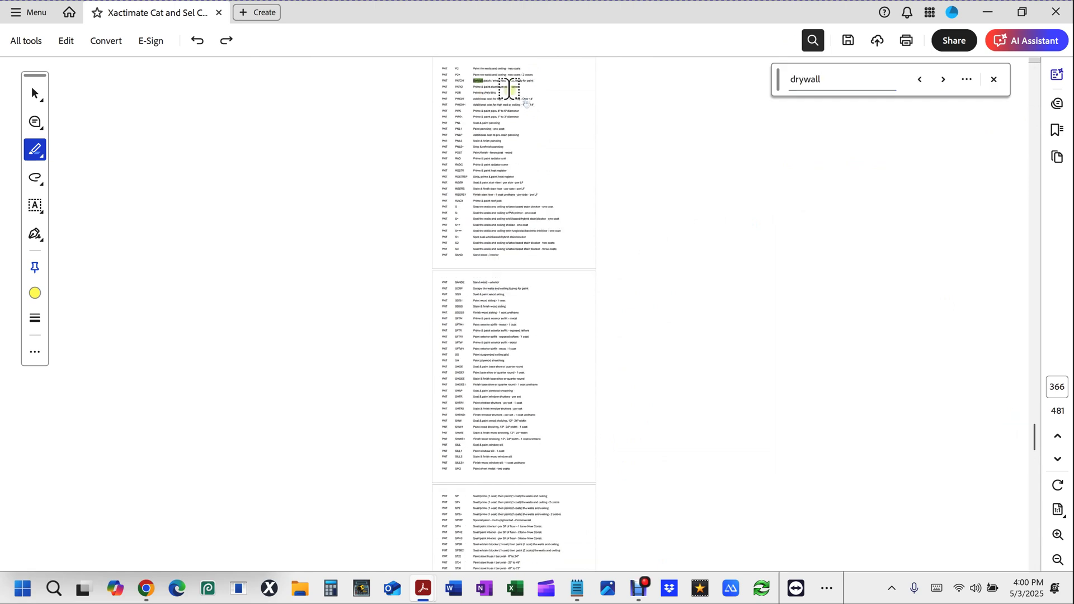
scroll(506, 89, "up", 2)
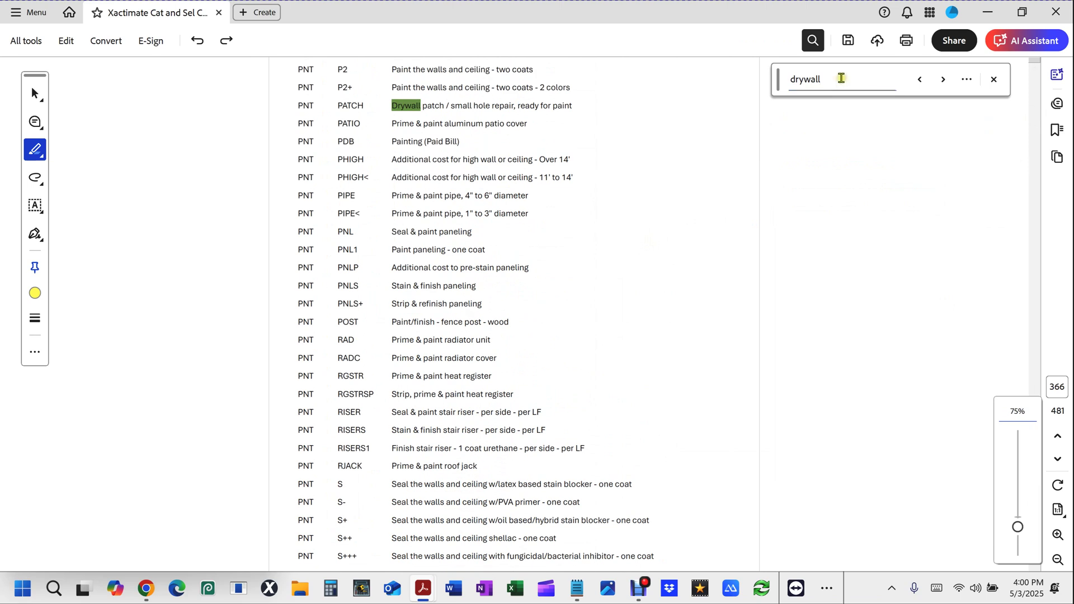
left_click(837, 72)
key("Return")
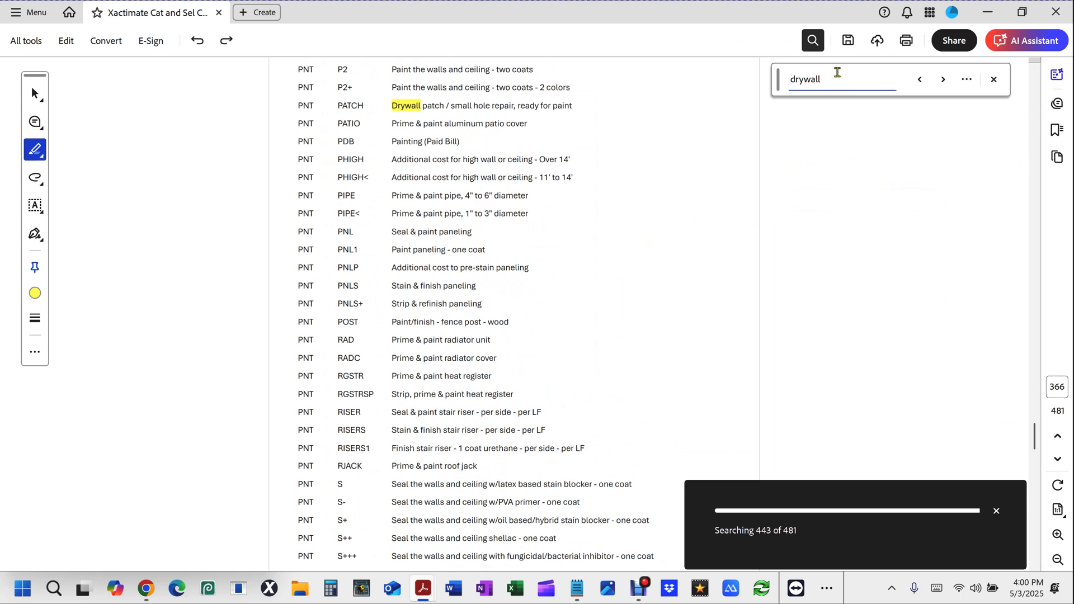
Look further through the document to page 467, check the list of drywall matches, and close the search
key("Page_Down")
key("Page_Down")
key("Page_Down")
key("Page_Down")
key("Page_Down")
key("Page_Down")
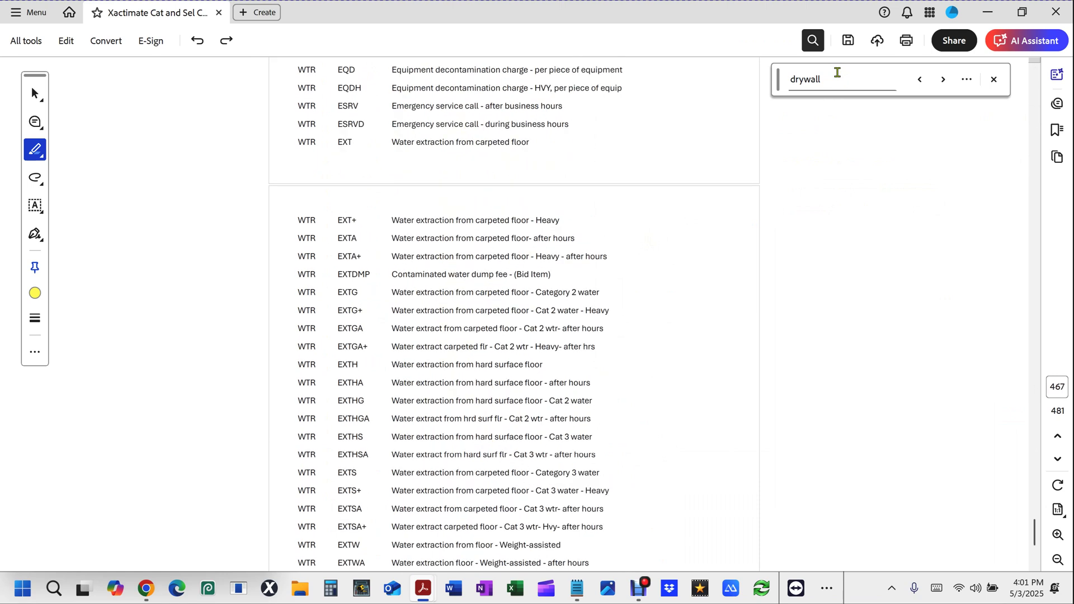
left_click(849, 76)
left_click(963, 340)
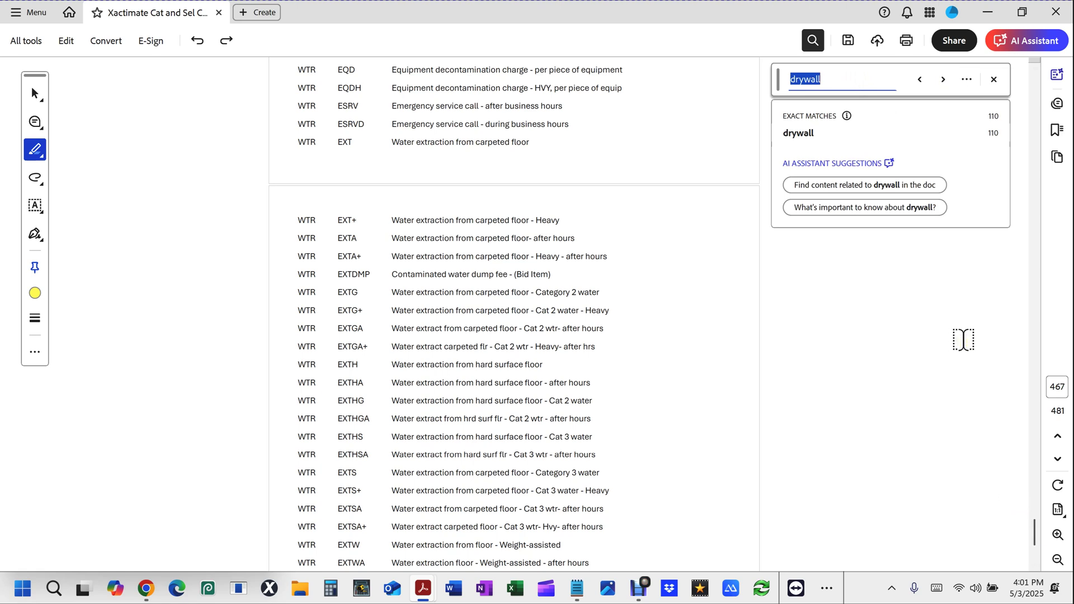
left_click(994, 78)
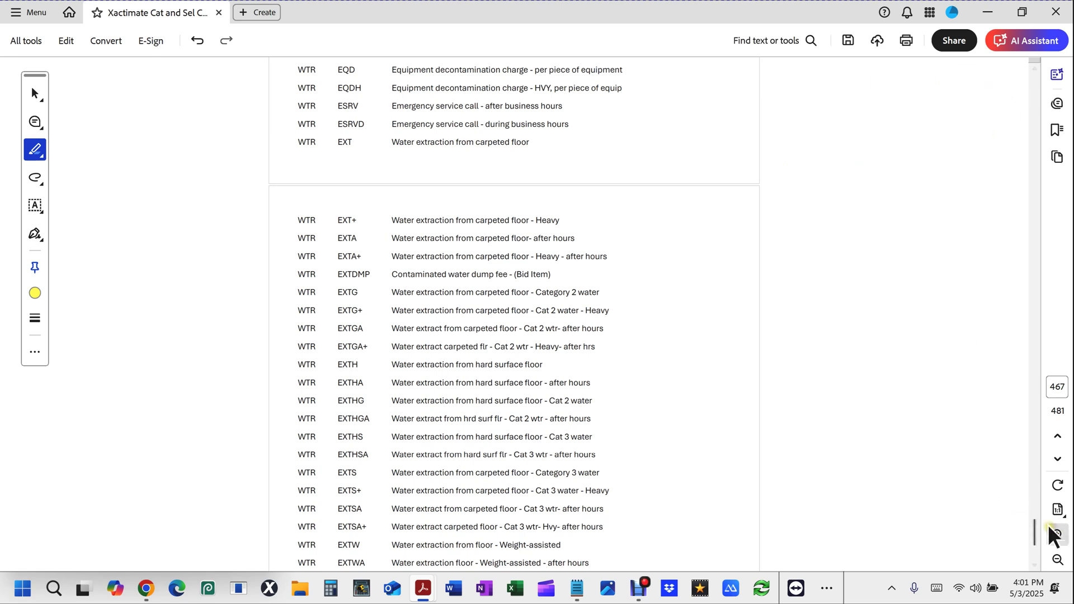
Return to the table of contents and follow its highlighted DRYWALL entry to page 157
left_click_drag(1035, 529, 1039, 63)
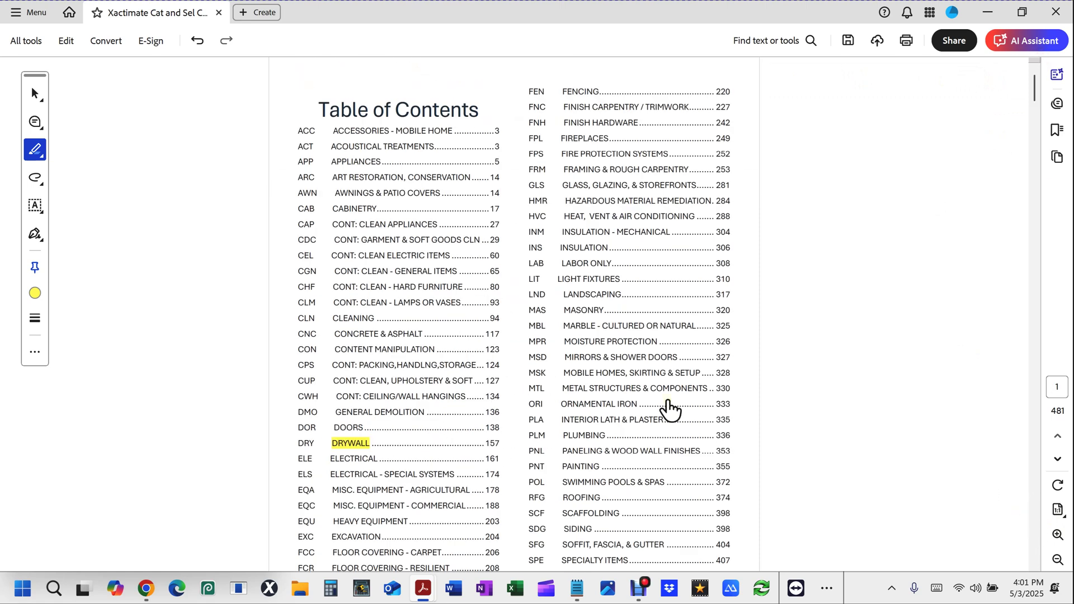
scroll(445, 312, "down", 3)
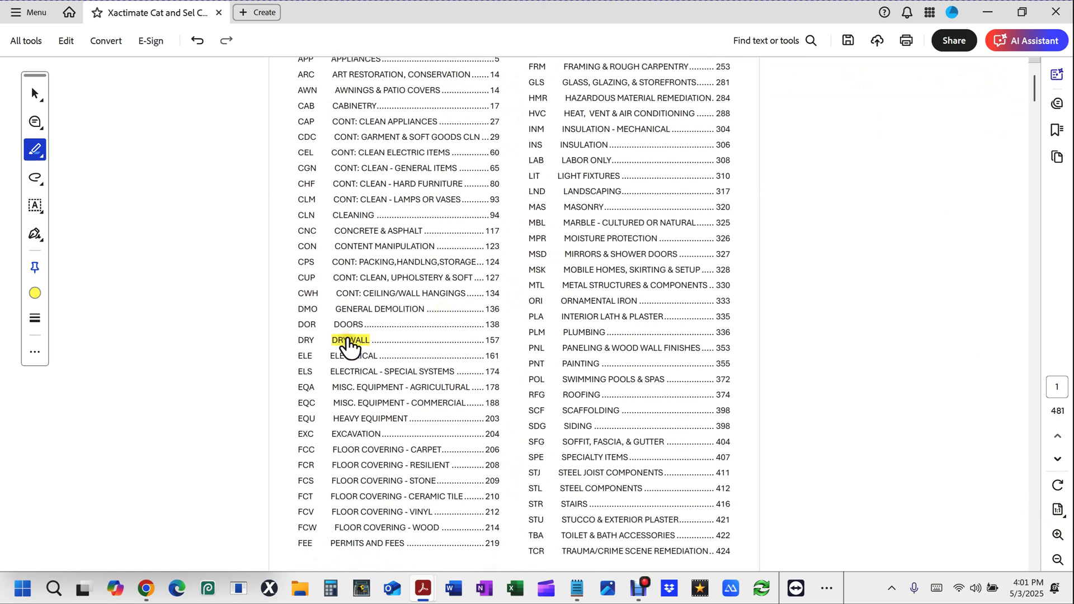
left_click(348, 342)
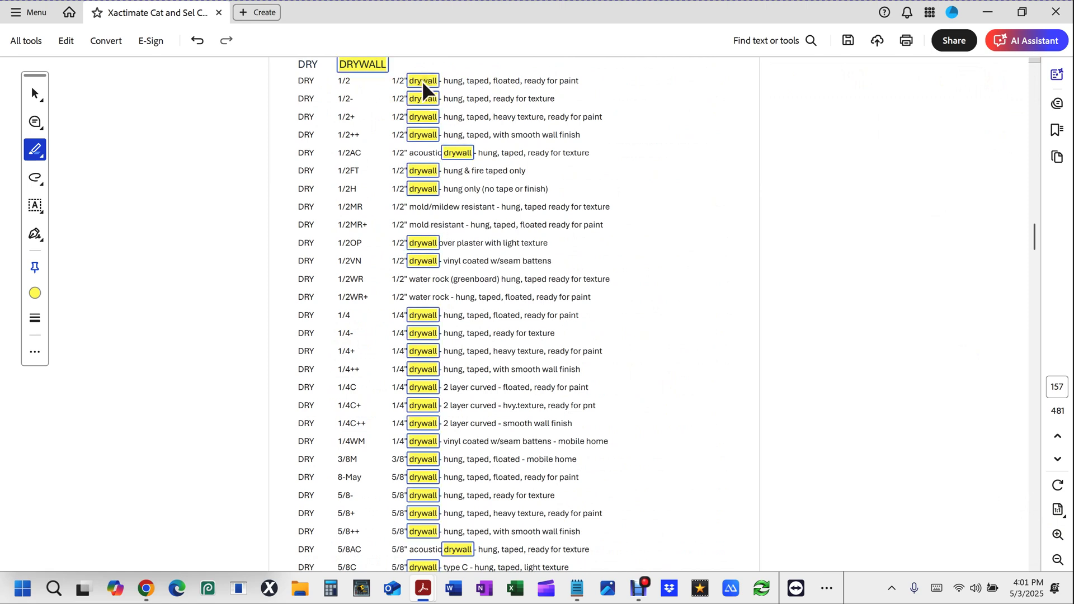
scroll(422, 83, "up", 1)
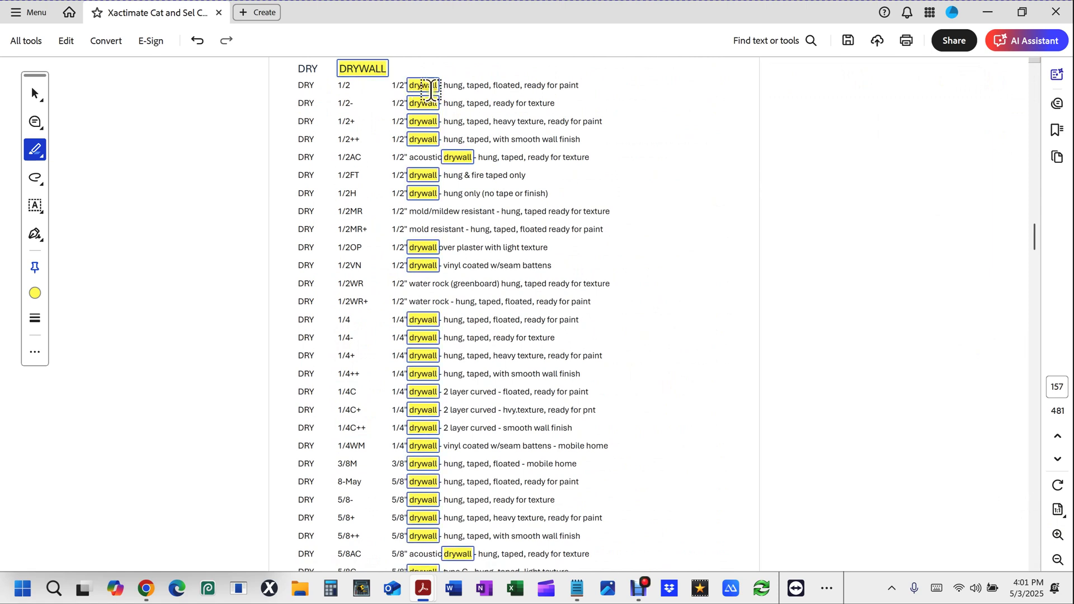
Select the grouped drywall highlights on page 157 and delete them
left_click(422, 87)
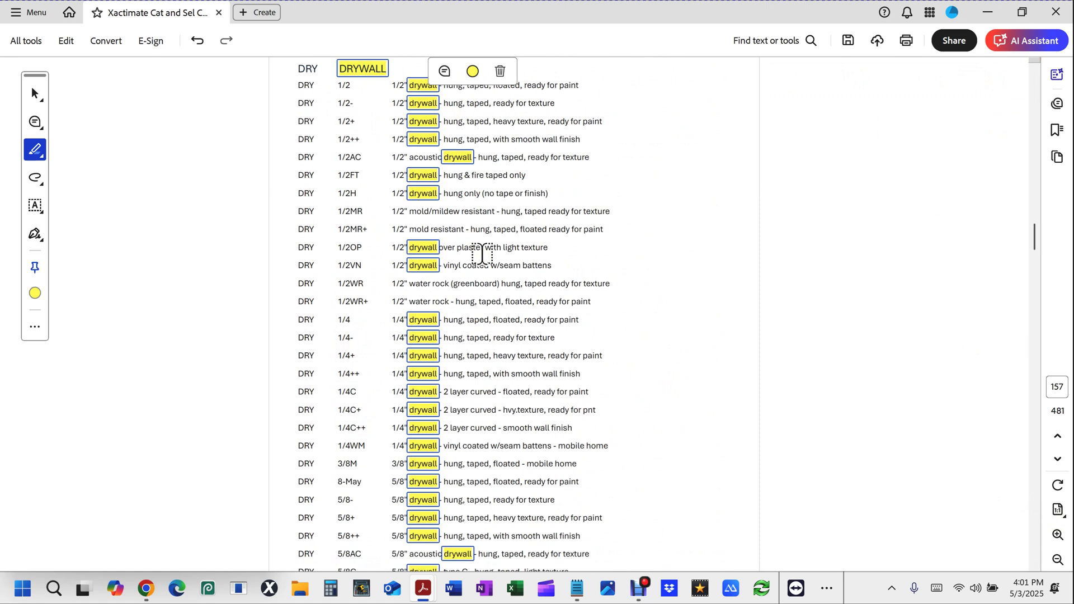
scroll(586, 230, "down", 2, "ctrl")
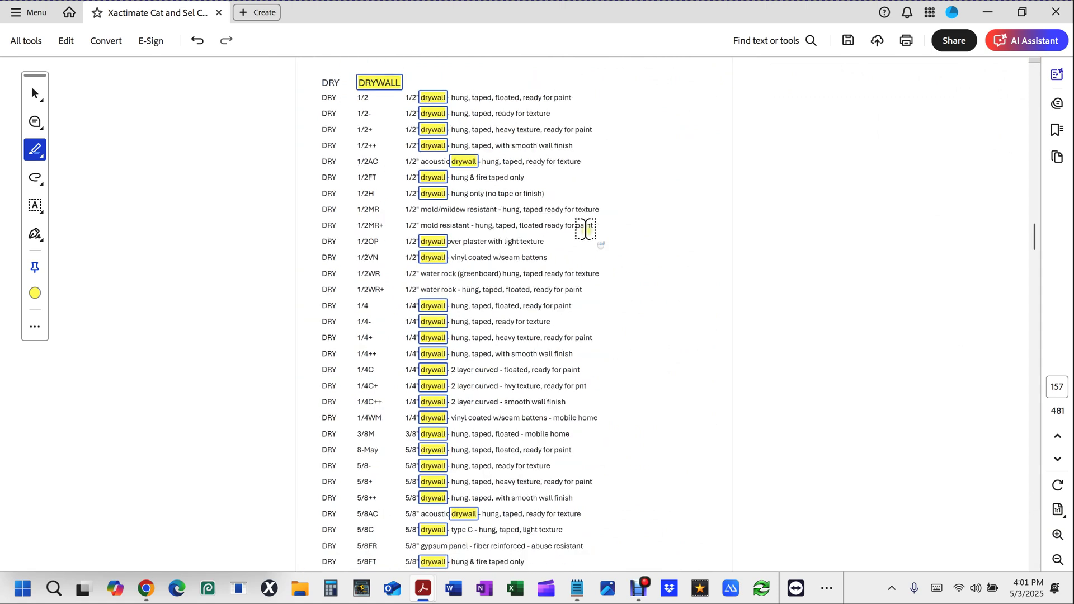
scroll(586, 230, "down", 2, "ctrl")
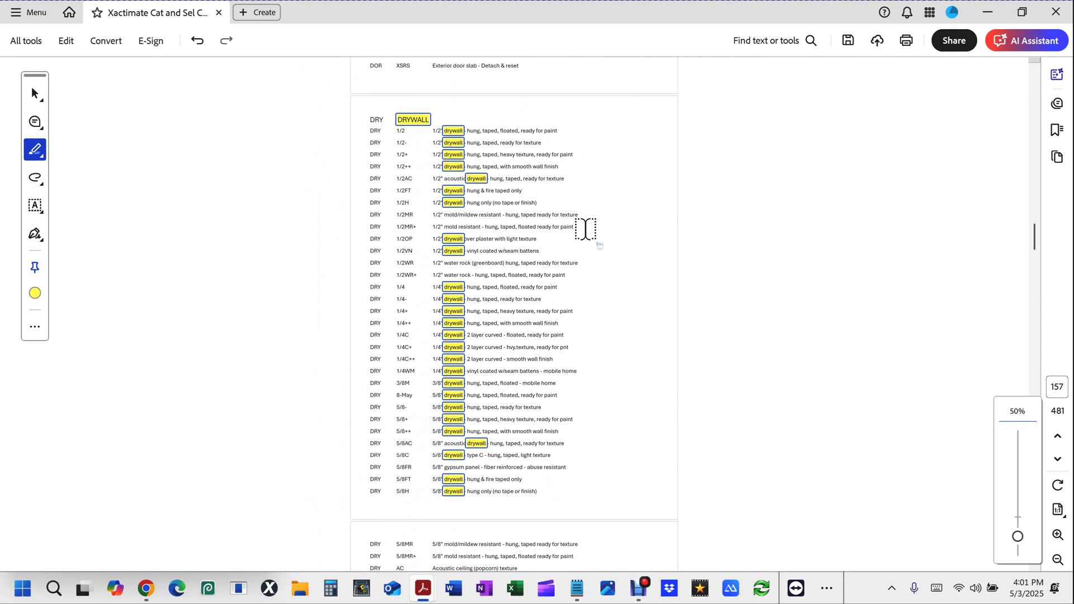
scroll(585, 230, "up", 2)
scroll(585, 230, "down", 1)
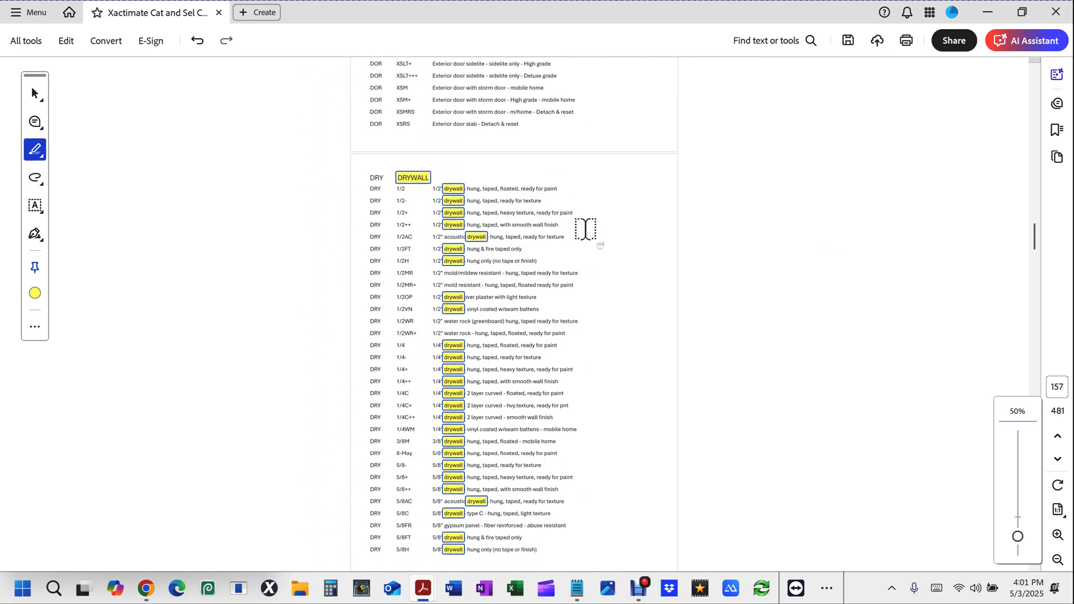
left_click(414, 162)
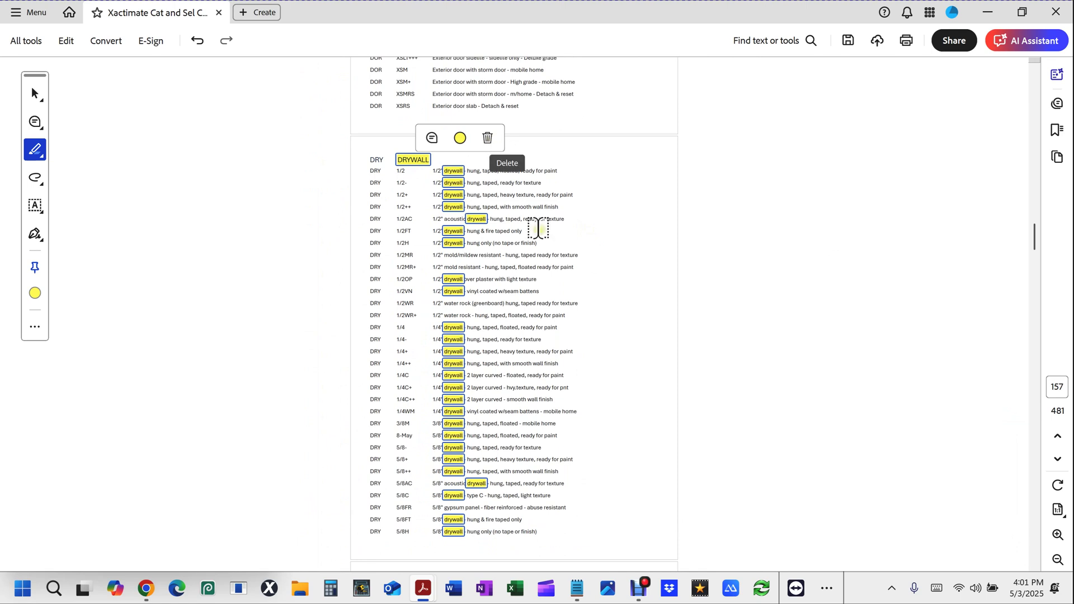
key("Delete")
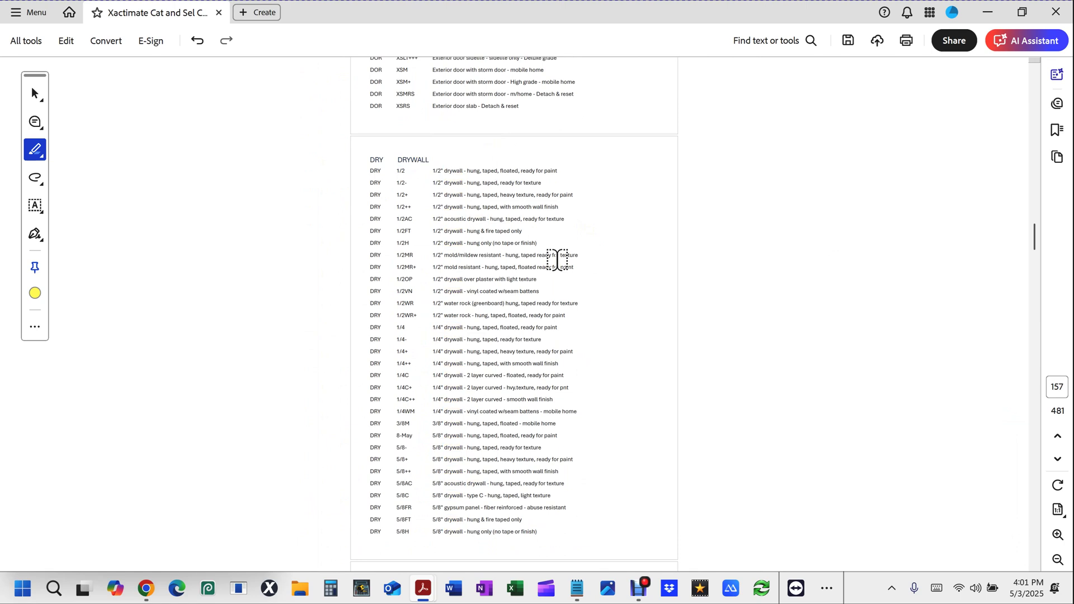
Search for "drywall" again and step through the matches to the ADDFB line on page 158
key("ctrl+f")
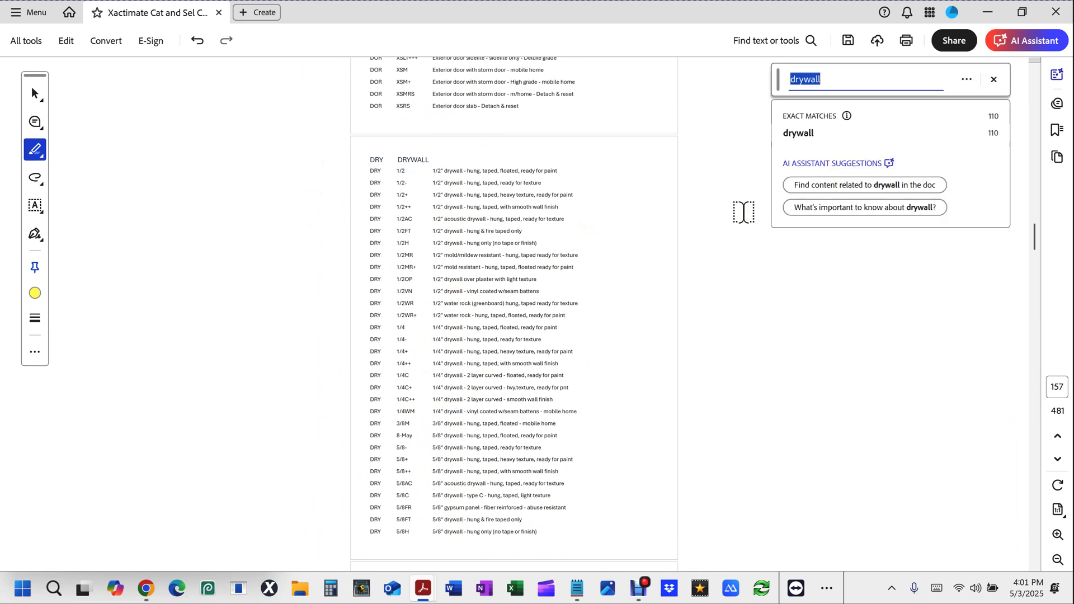
key("Return")
key("Return")
key("Return")
key("Return")
key("Return")
key("Return")
key("Return")
key("Return")
key("Return")
key("Return")
key("Return")
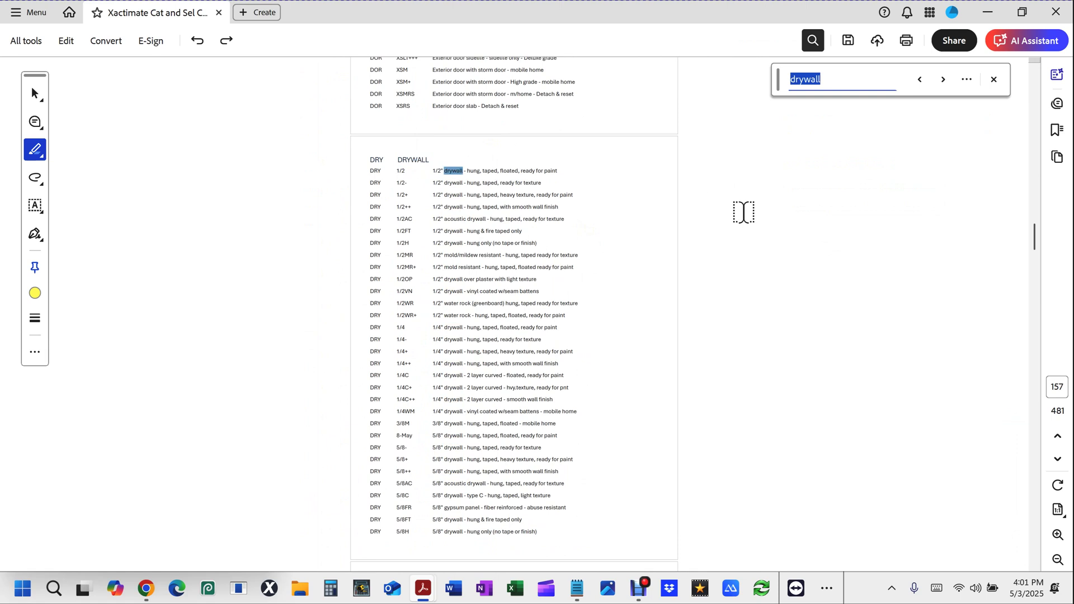
key("Return")
key("Return")
key("Return")
key("Return")
key("Return")
key("Return")
key("Return")
key("Return")
key("Return")
key("Return")
key("Return")
key("Return")
key("Return")
key("Return")
key("Return")
key("Return")
key("Return")
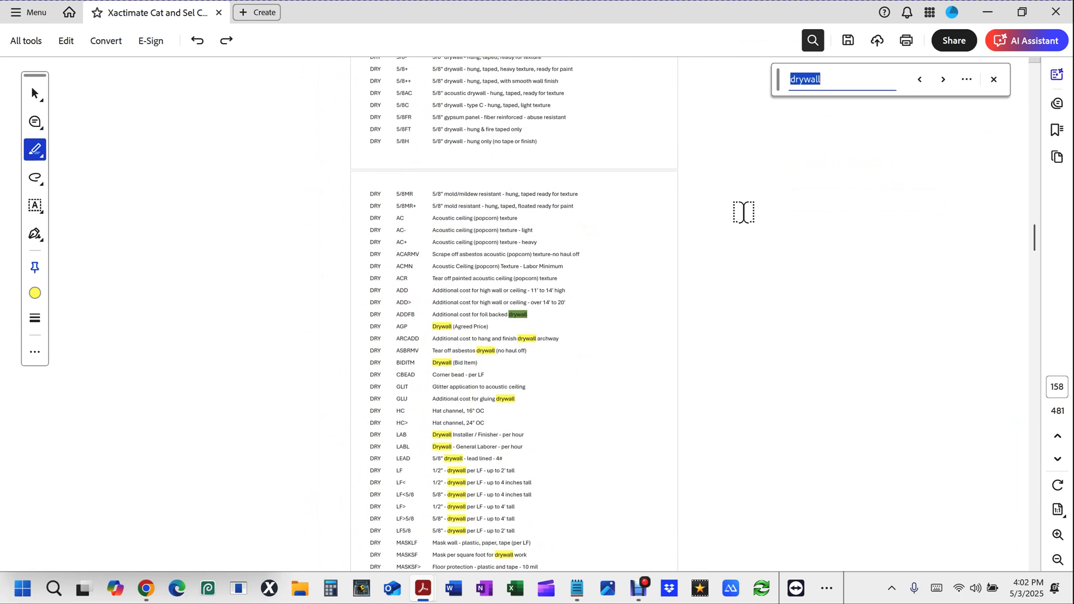
Examine the drywall highlights on page 158 up close and select their group through the AGP line's highlight
scroll(548, 450, "up", 2, "ctrl")
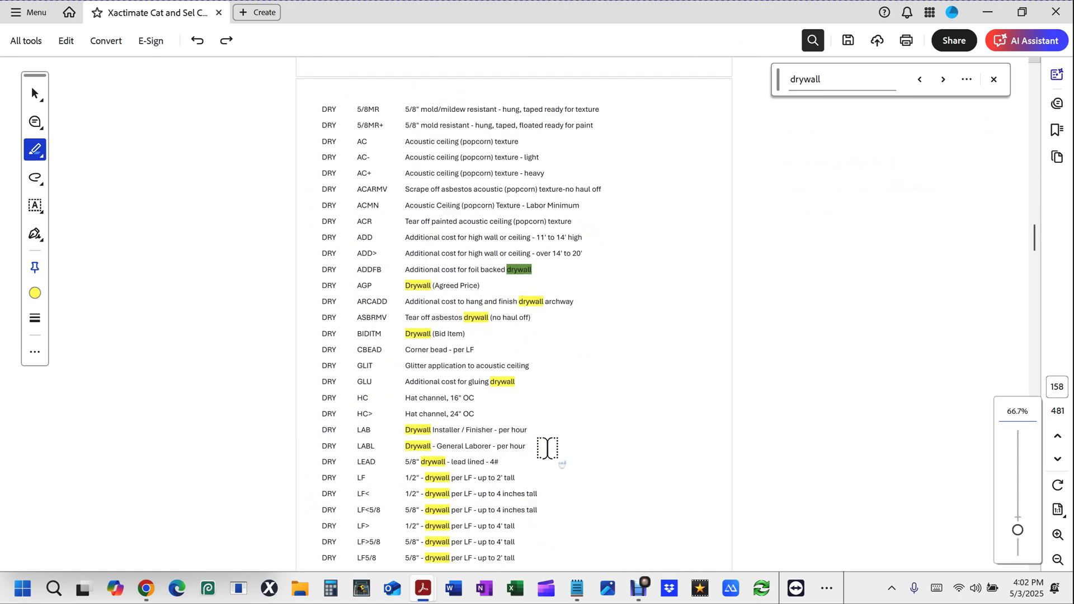
scroll(554, 311, "down", 2)
scroll(564, 330, "up", 3, "ctrl")
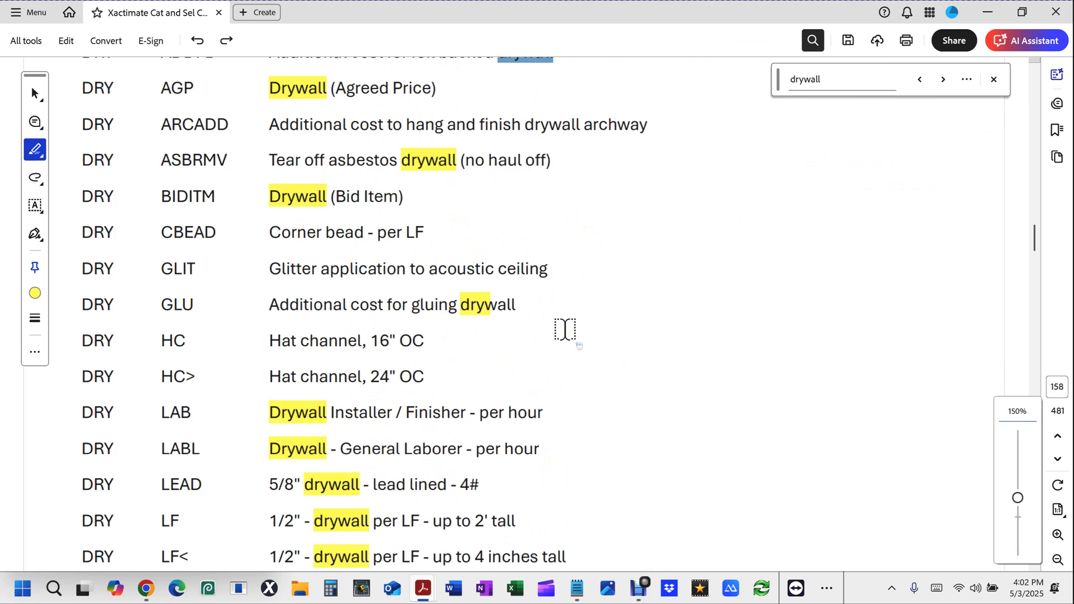
scroll(565, 330, "down", 1, "ctrl")
scroll(564, 330, "up", 1, "ctrl")
scroll(565, 330, "down", 3, "ctrl")
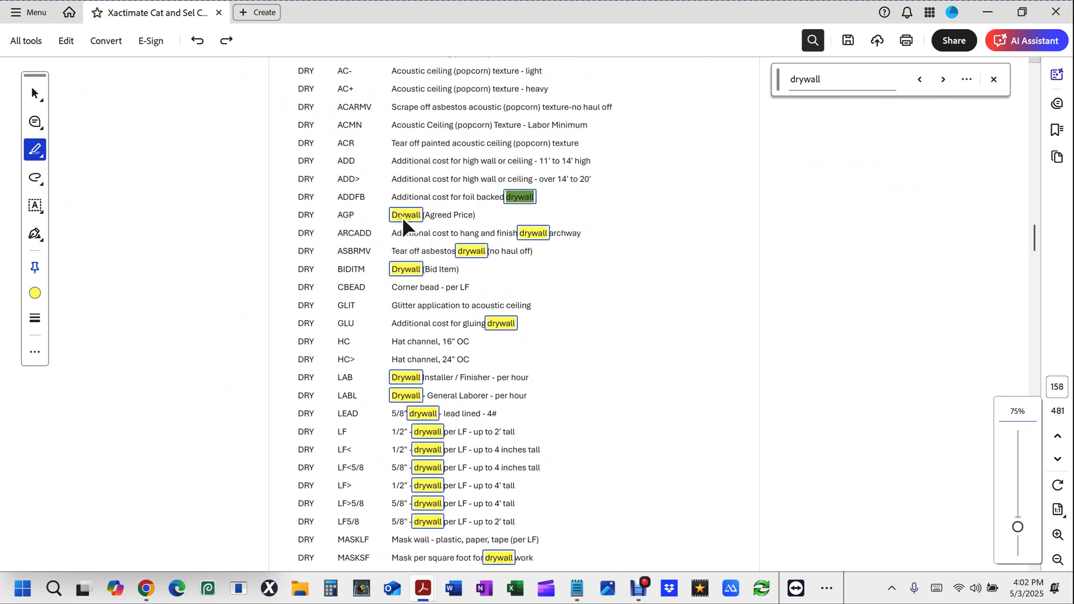
left_click(404, 216)
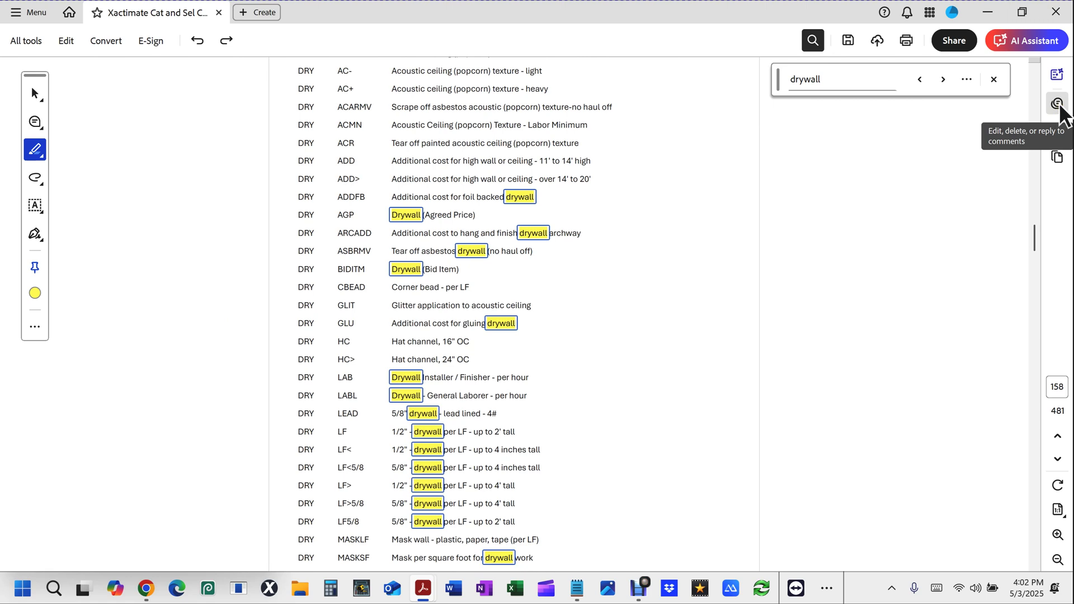
Open the comments list, view its entries from page 1, and select the page 158 highlight comment
left_click(1059, 105)
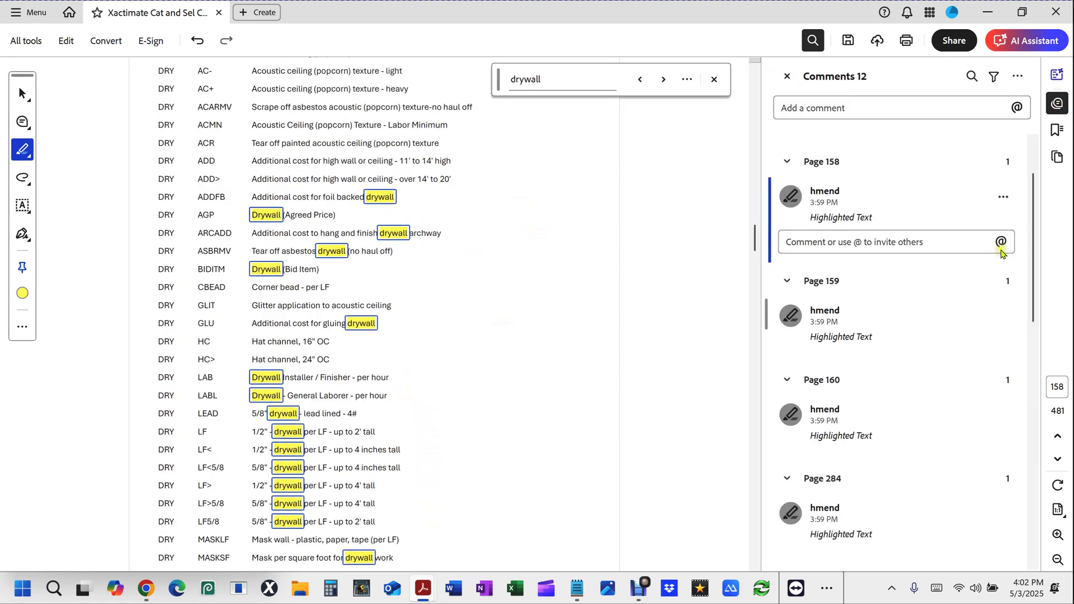
left_click_drag(1032, 237, 1032, 210)
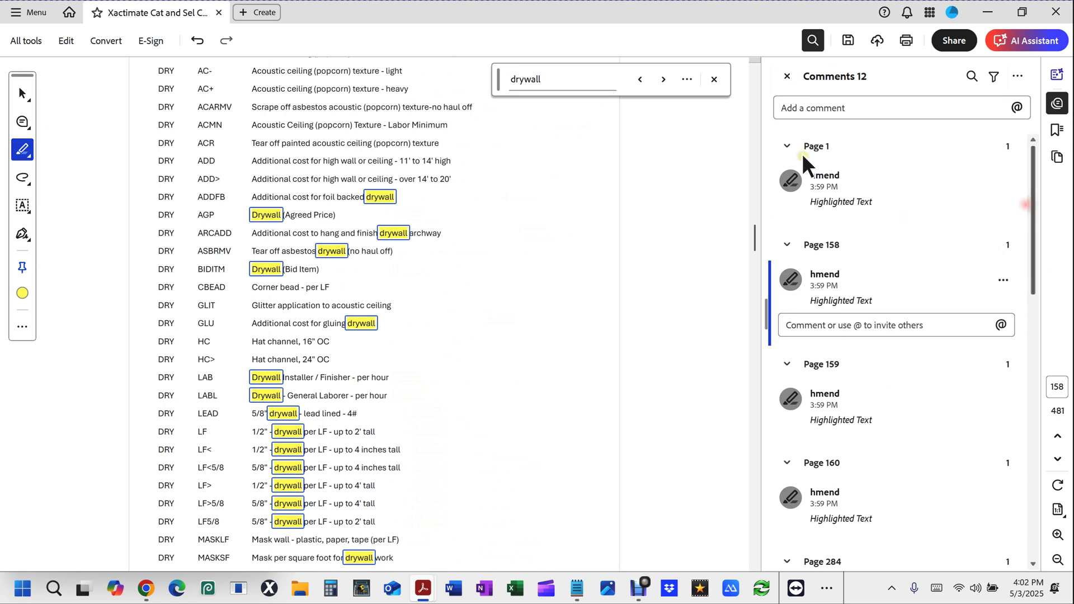
left_click(827, 182)
left_click(823, 297)
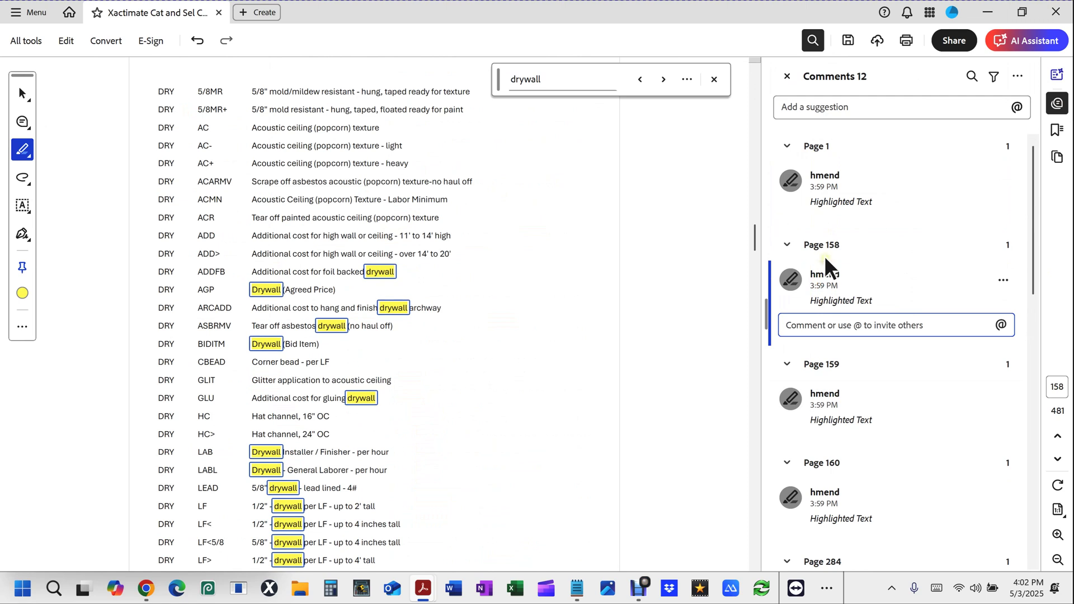
View the drywall highlights on pages 159, 160 and 284 through their entries in the comments list
left_click(830, 394)
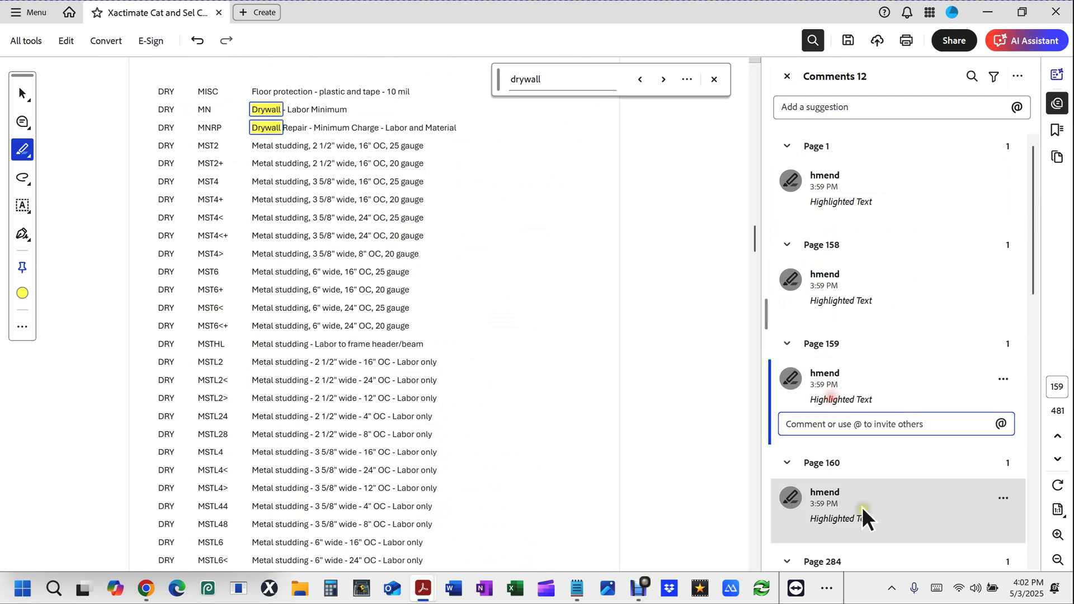
left_click(826, 499)
scroll(905, 358, "down", 2)
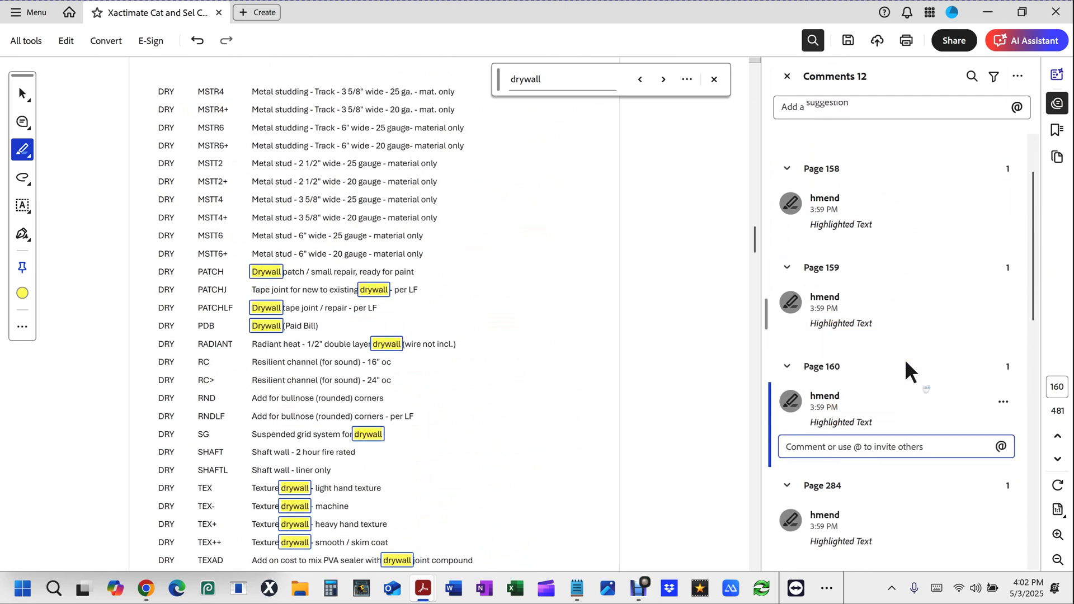
left_click(827, 521)
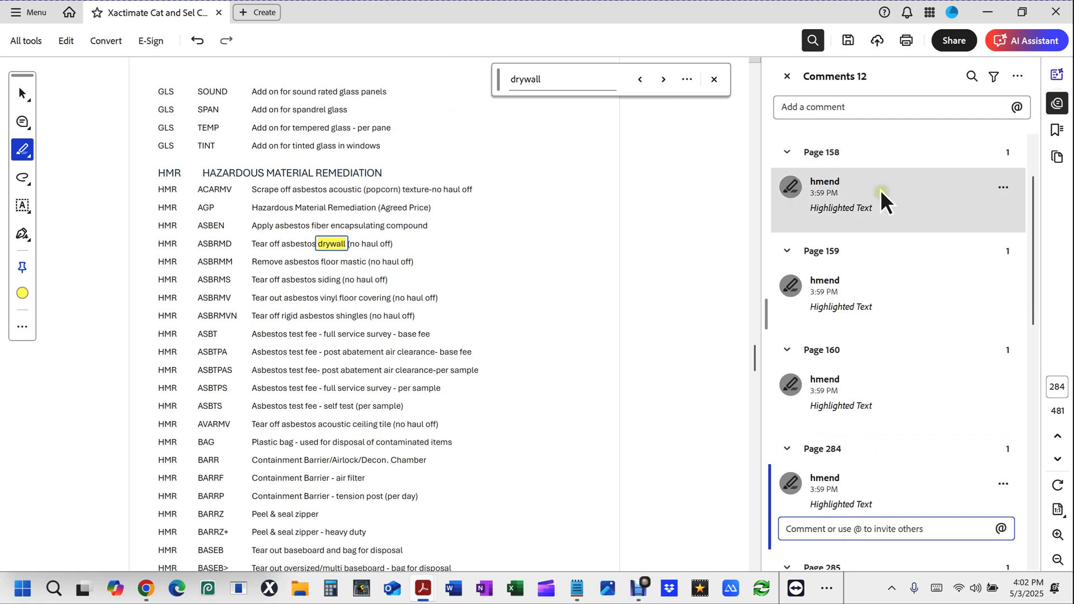
Delete the page 158 and page 159 highlight entries from the comments list
left_click(860, 200)
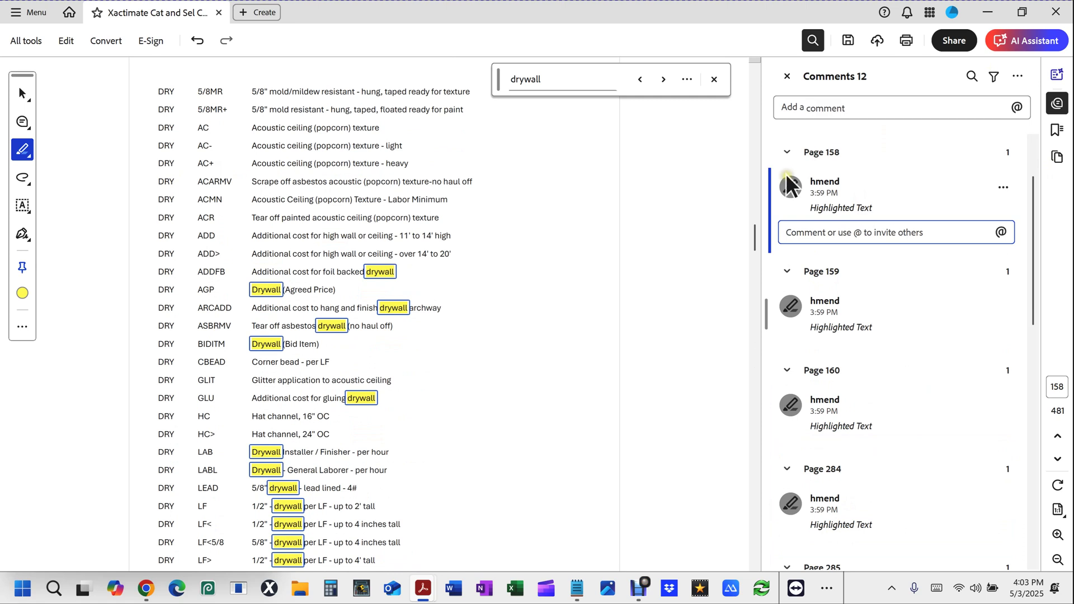
left_click(819, 200)
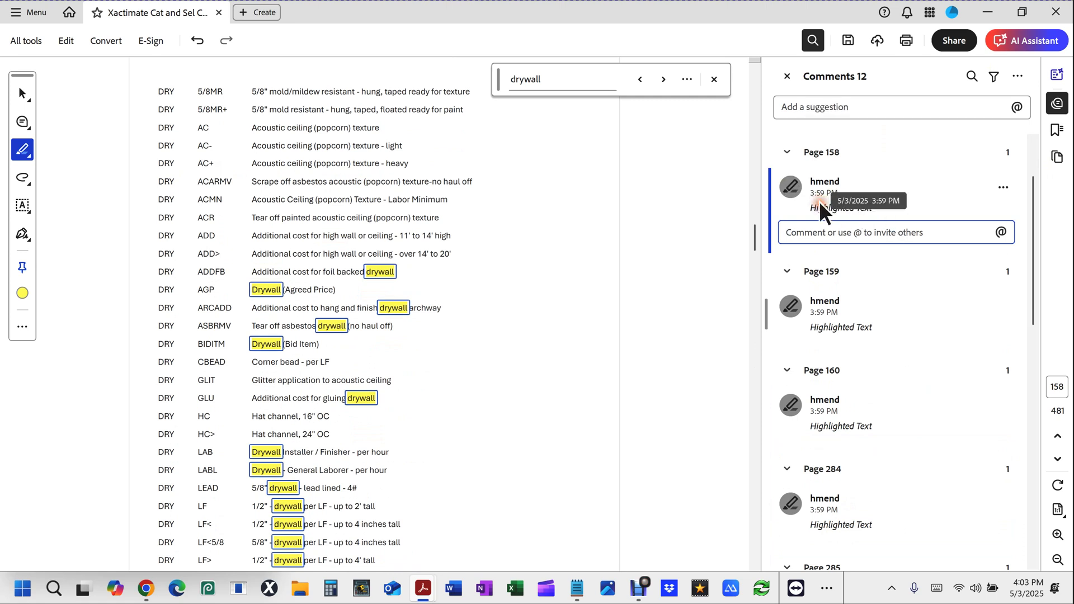
left_click(1004, 188)
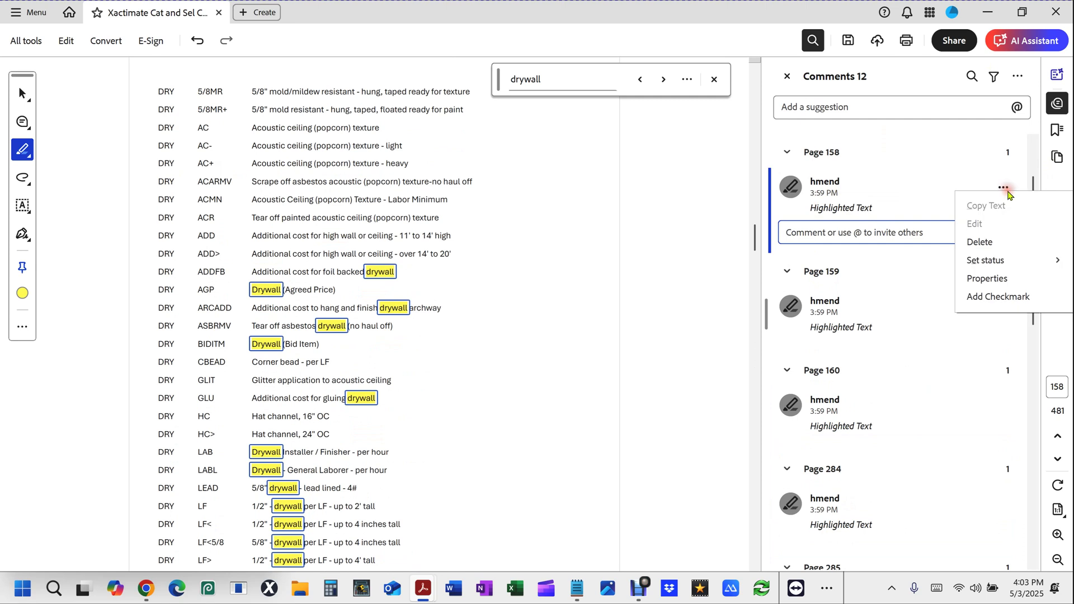
left_click(980, 242)
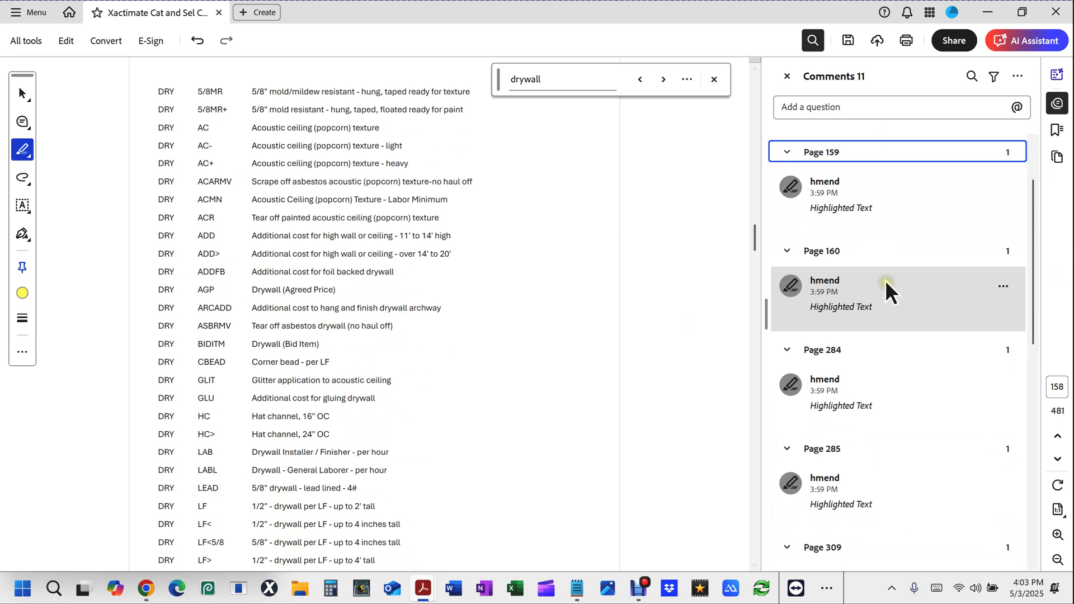
left_click(864, 206)
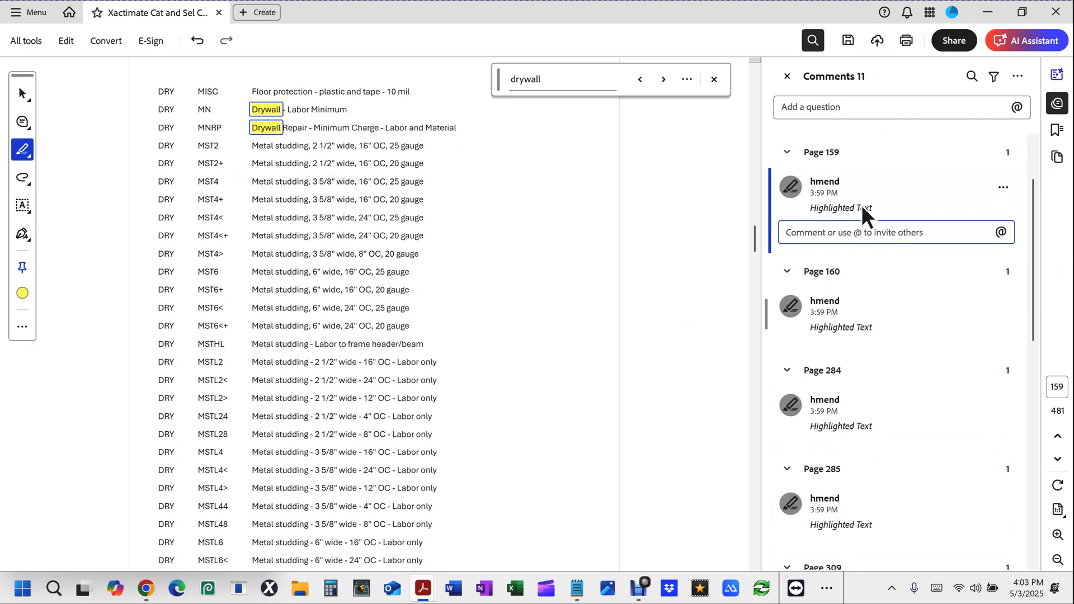
key("Delete")
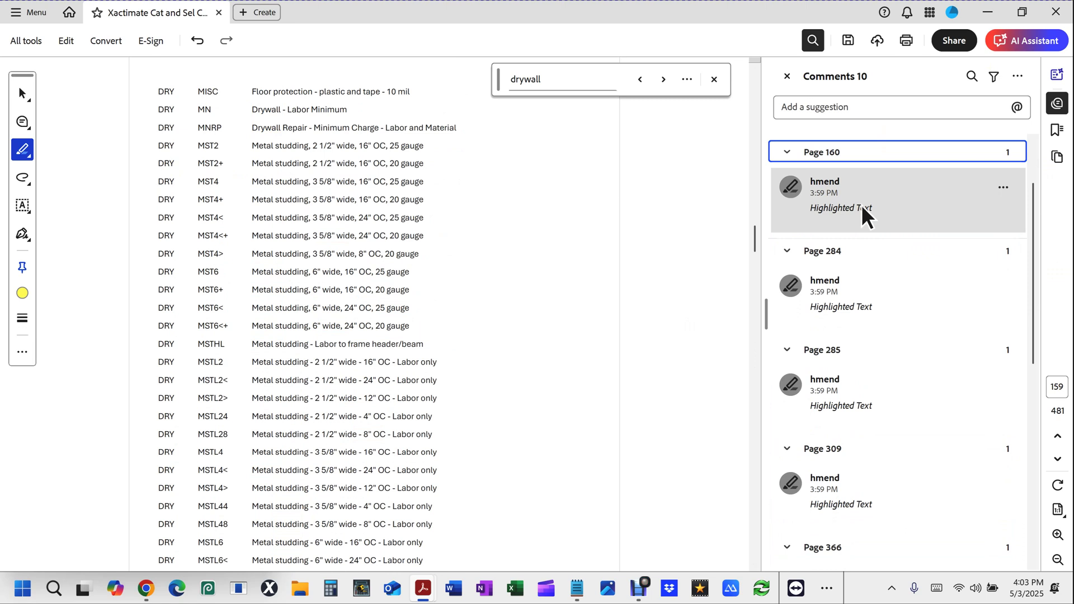
Select the highlight comments for pages 160, 284 and 285 together and delete them
left_click(834, 203)
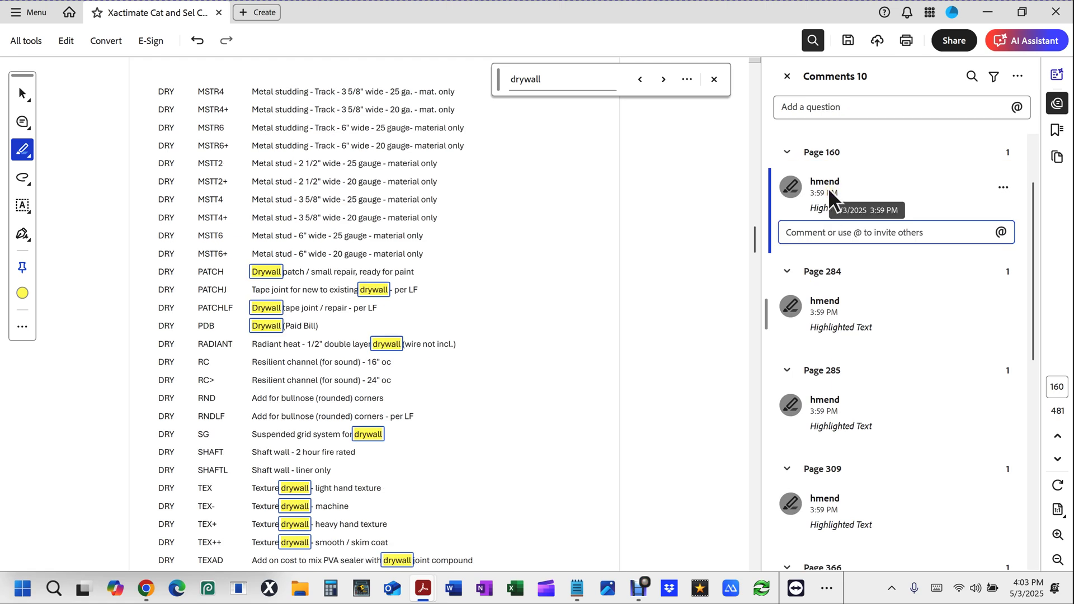
left_click(838, 394)
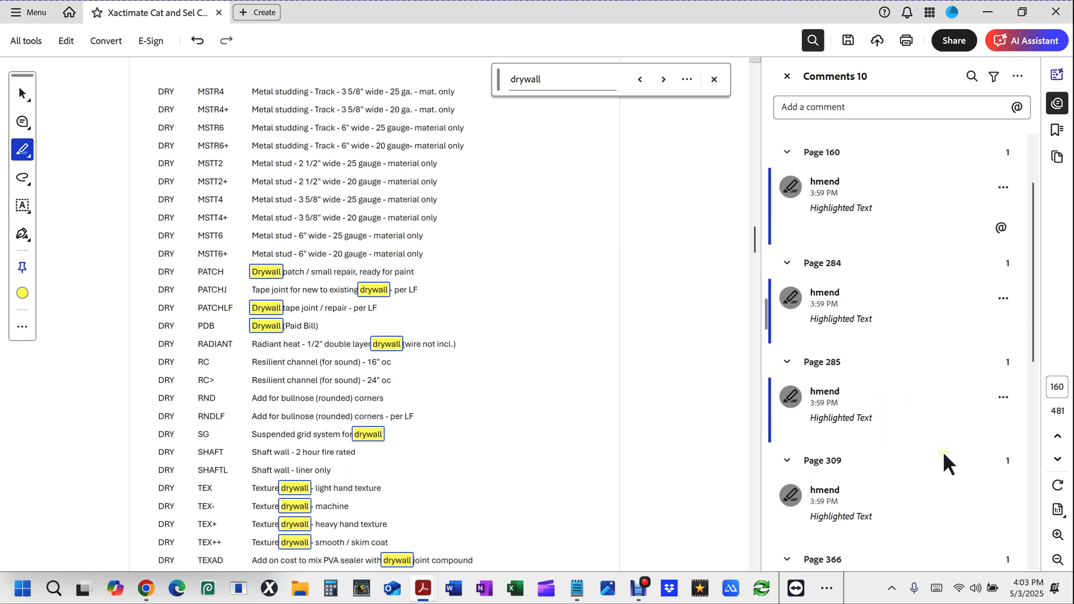
key("Delete")
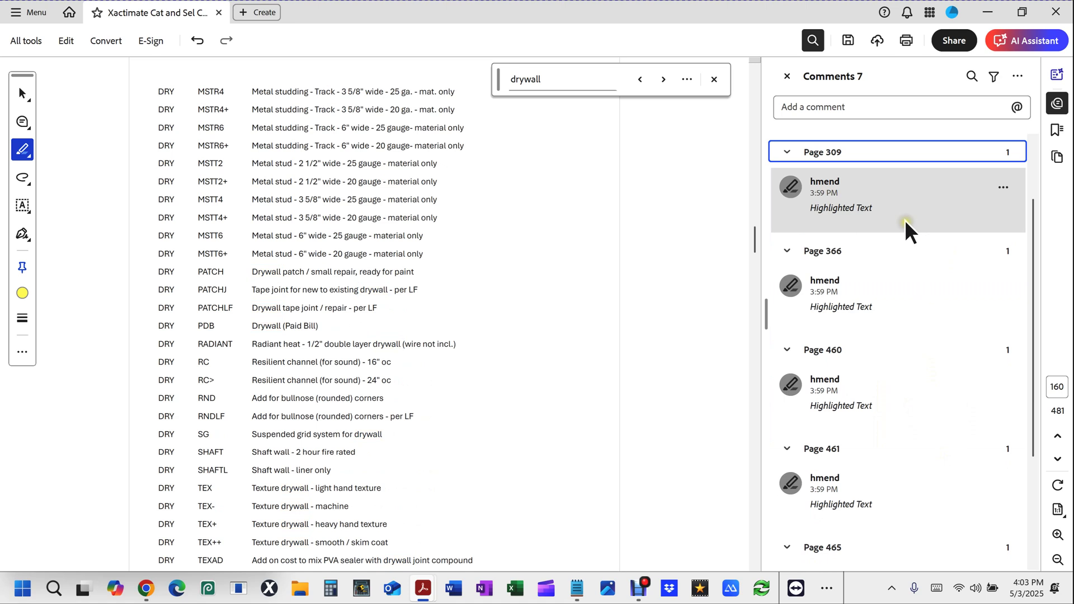
Delete the highlight comments from page 309 through page 466 as one selection, and remove the remaining one on page 1
left_click(870, 192)
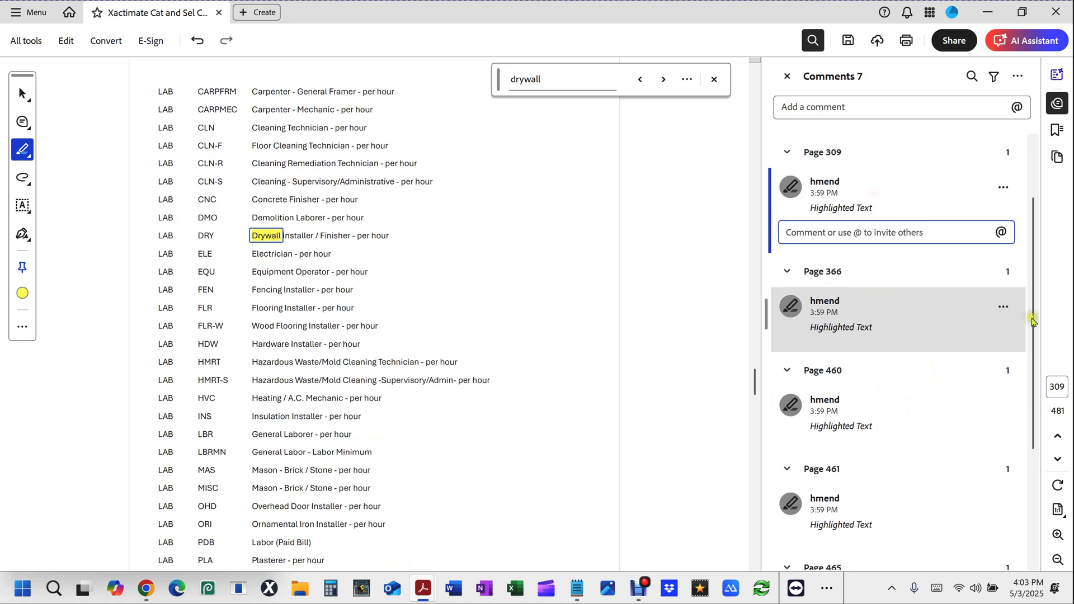
left_click_drag(1034, 335, 1034, 443)
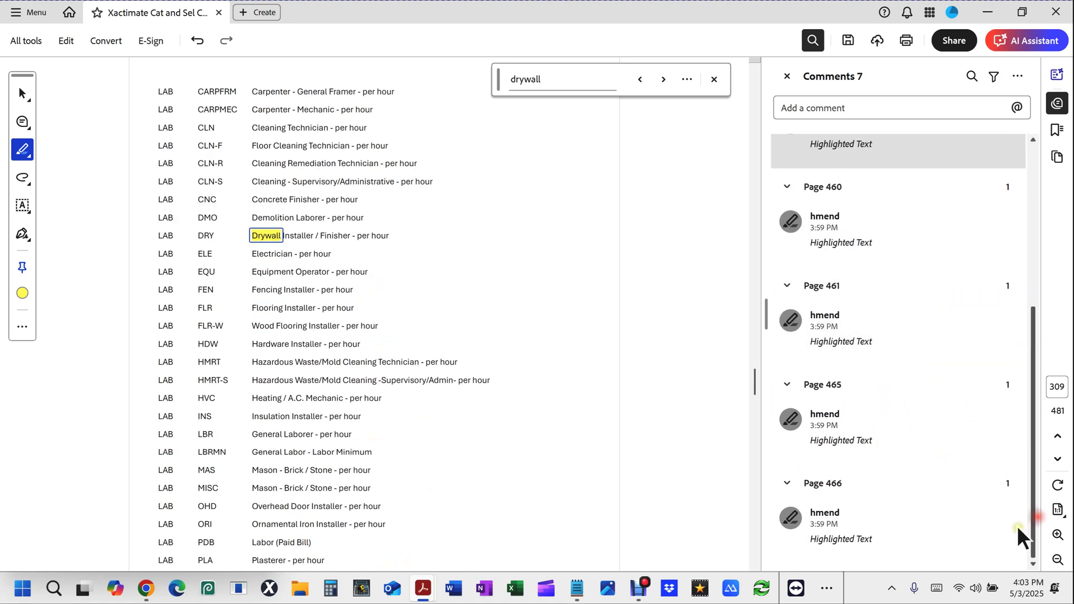
left_click(847, 528, "shift")
scroll(848, 528, "up", 3)
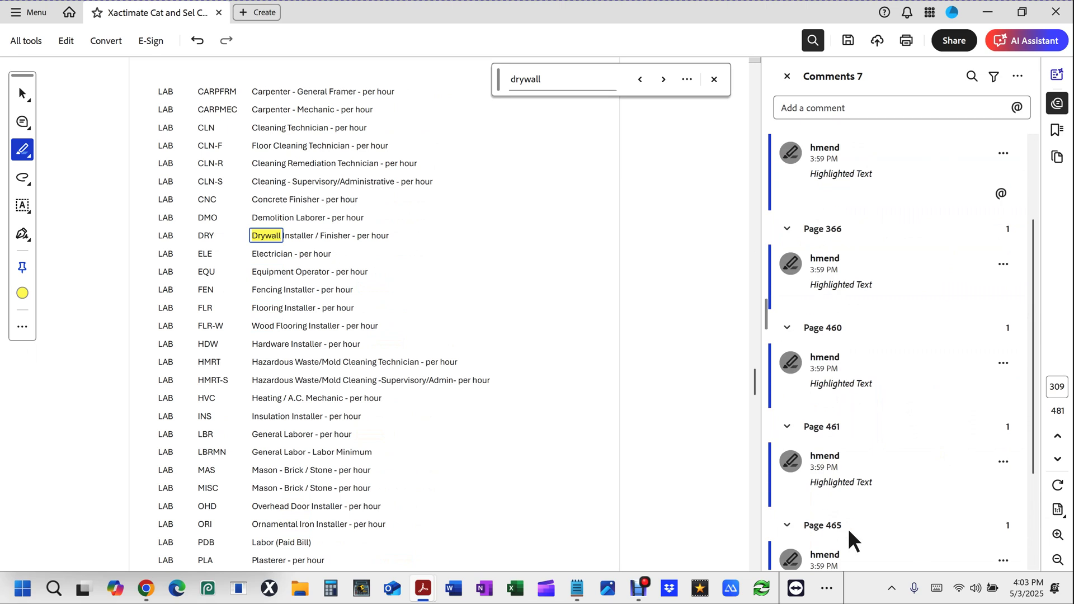
key("Delete")
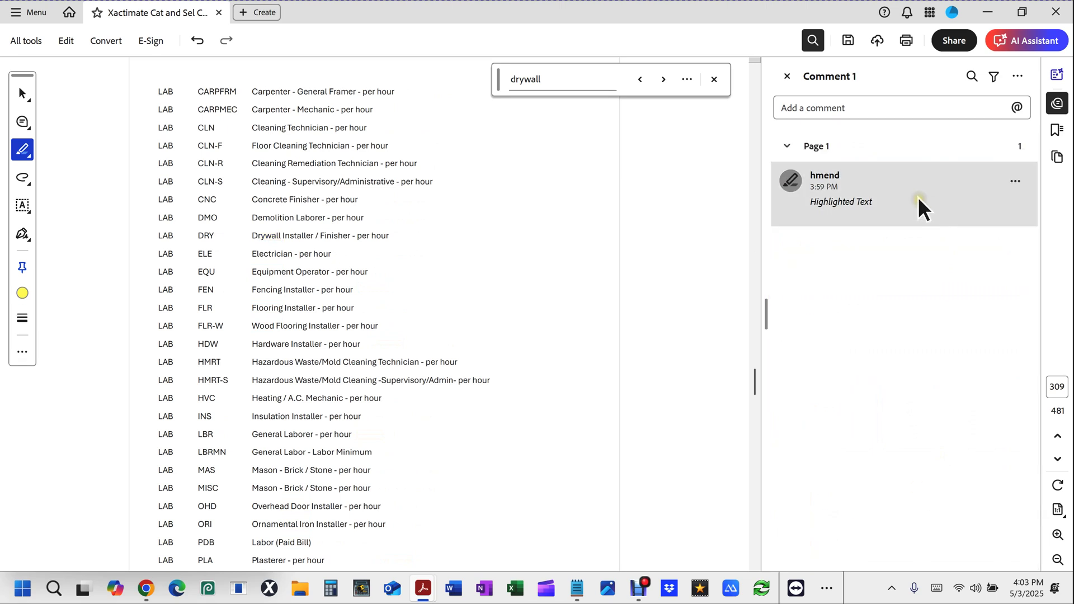
left_click(888, 188)
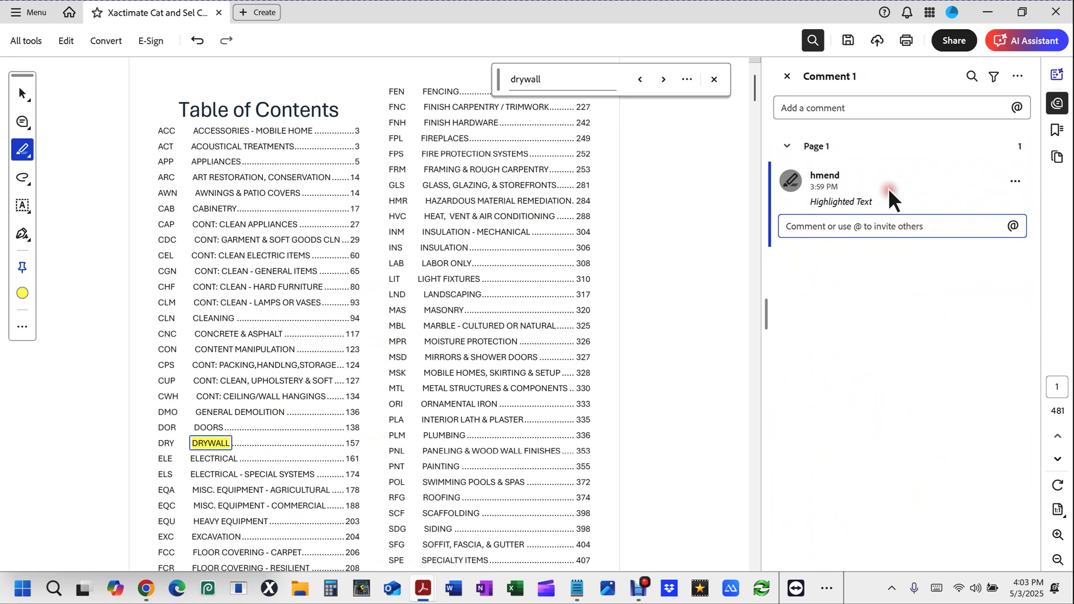
key("Delete")
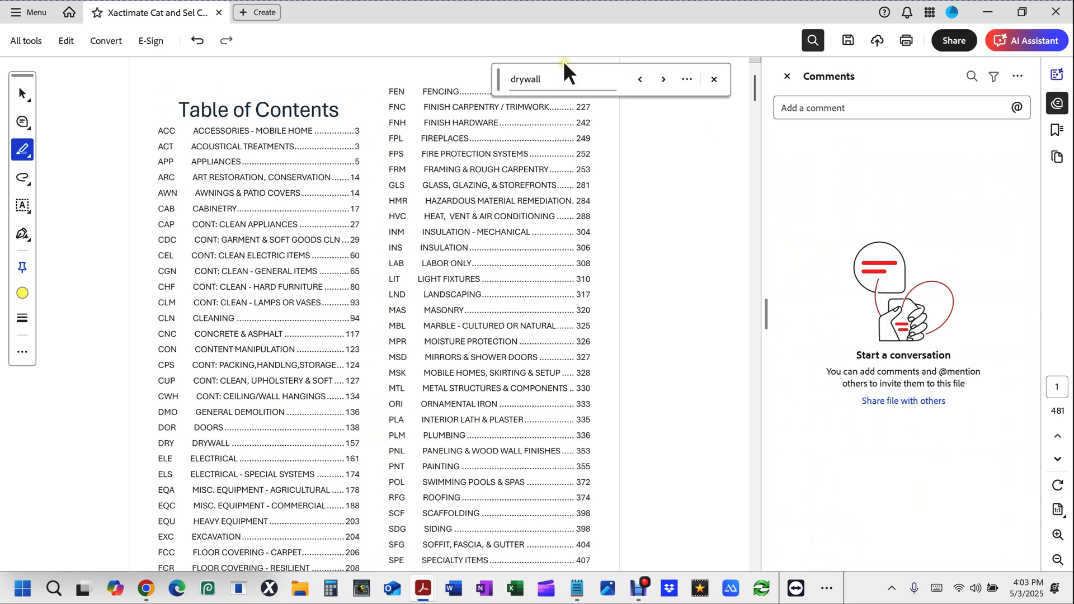
Find "drywall" again to reach the DRYWALL heading on page 157 and set the highlight color to black
left_click(550, 79)
key("Return")
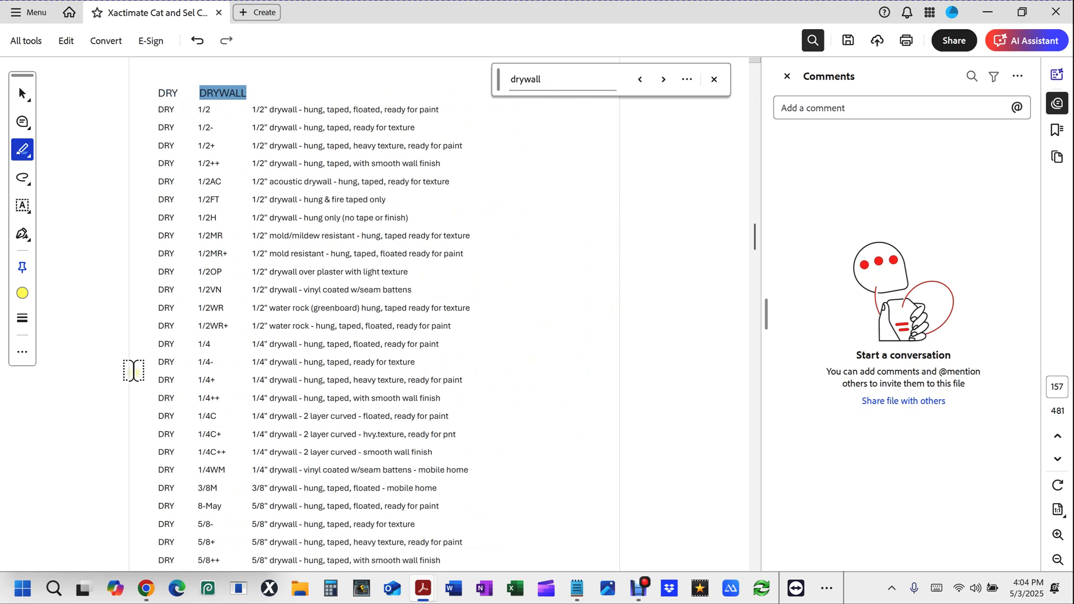
left_click(25, 295)
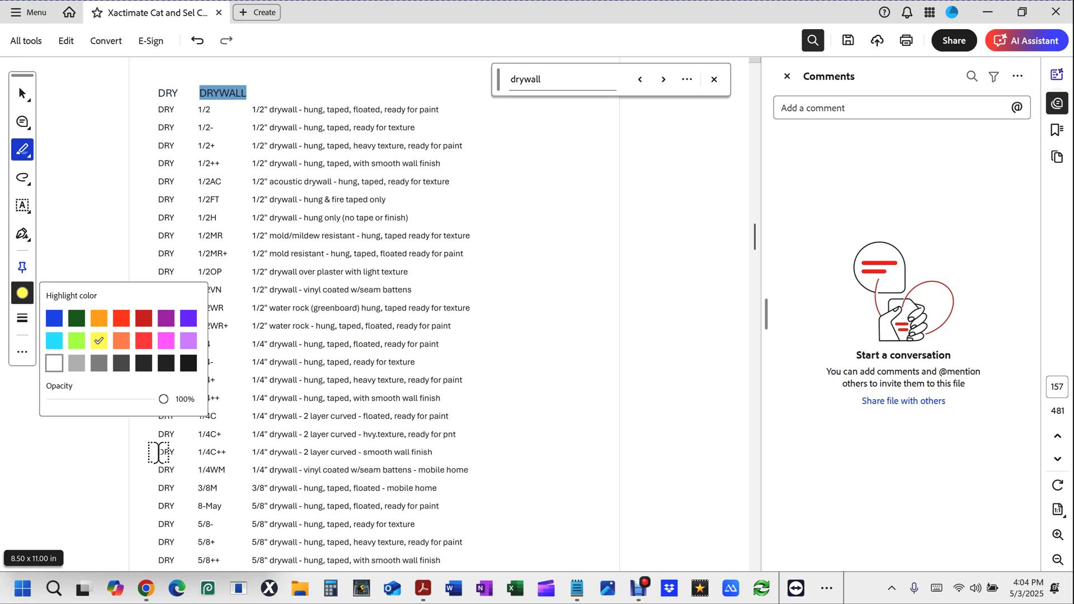
left_click(187, 364)
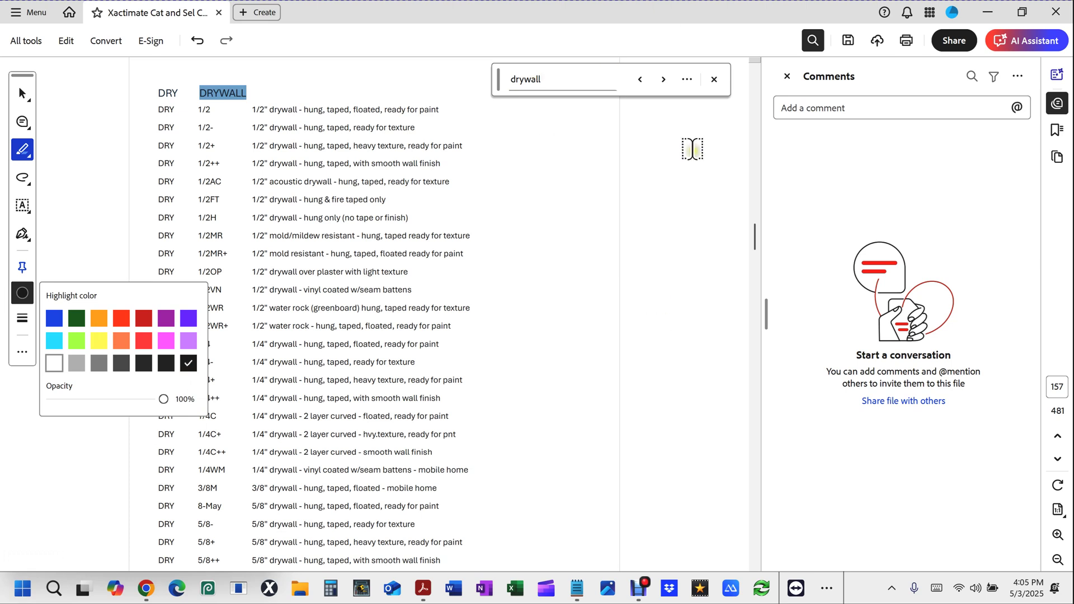
right_click(649, 271)
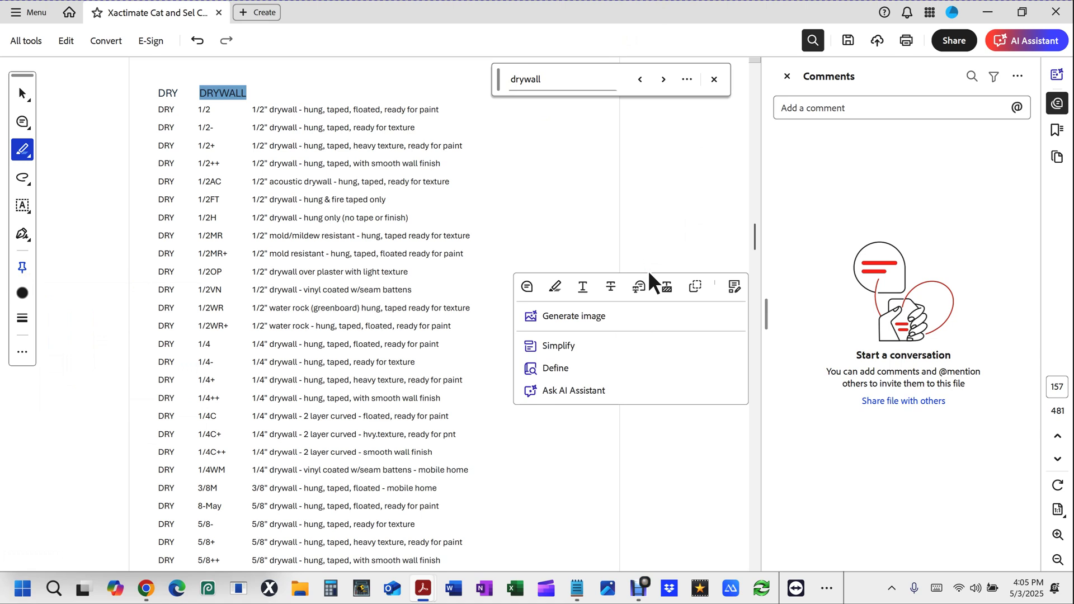
Run an advanced search for "drywall" in the current document and select all of the results from first to last
key("ctrl+shift+f")
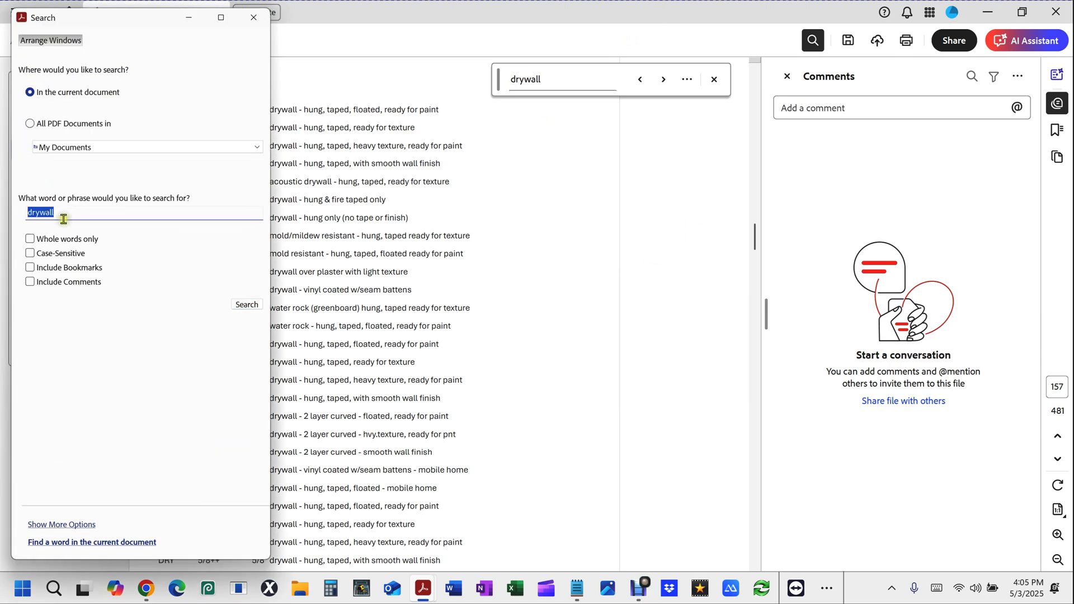
key("Return")
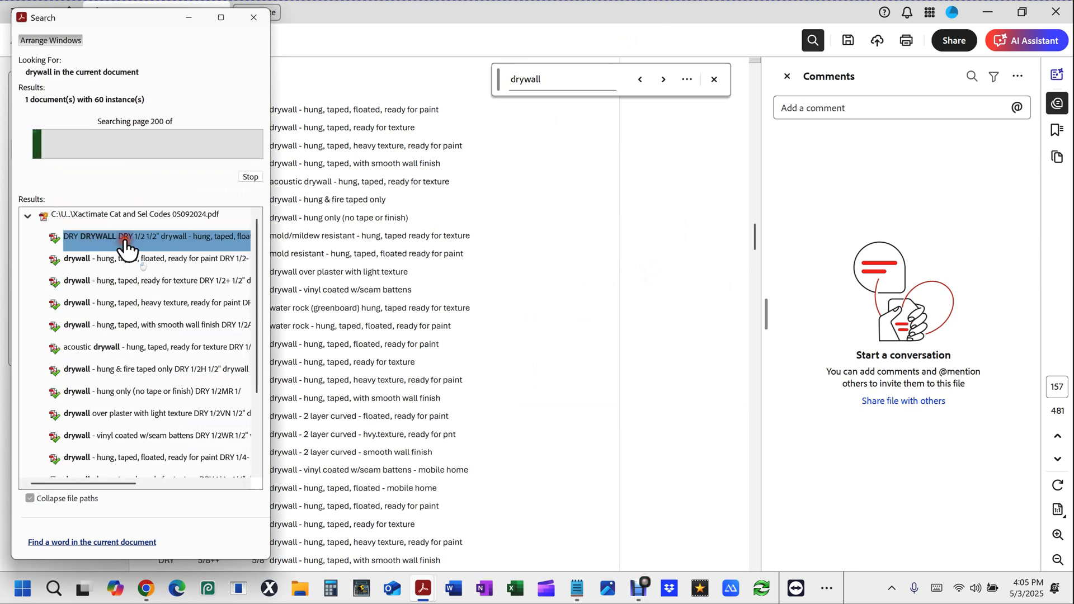
scroll(253, 332, "down", 8)
scroll(262, 448, "down", 4)
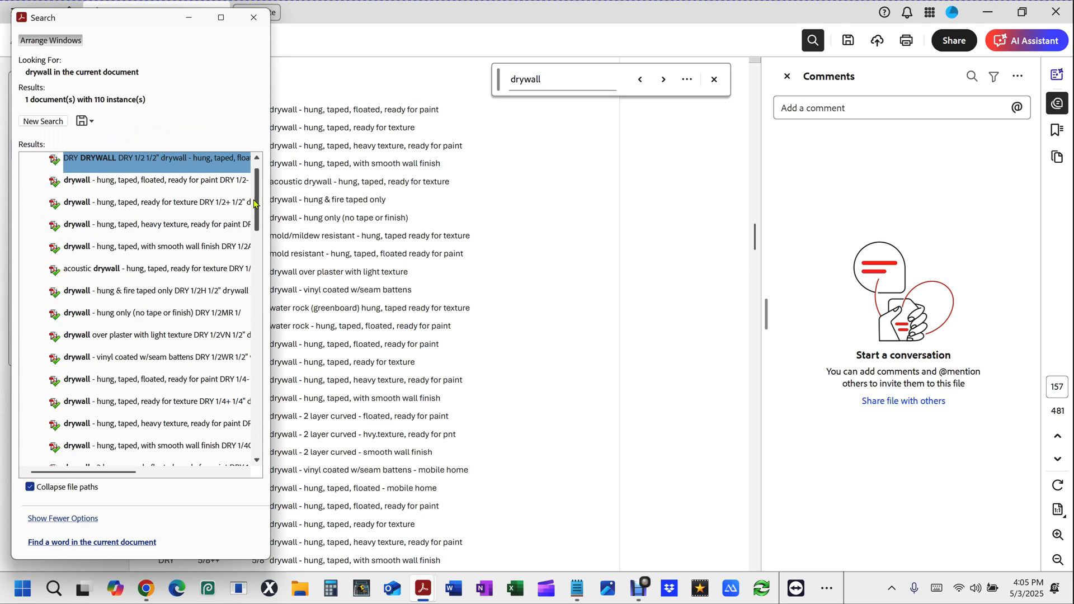
left_click_drag(254, 203, 255, 462)
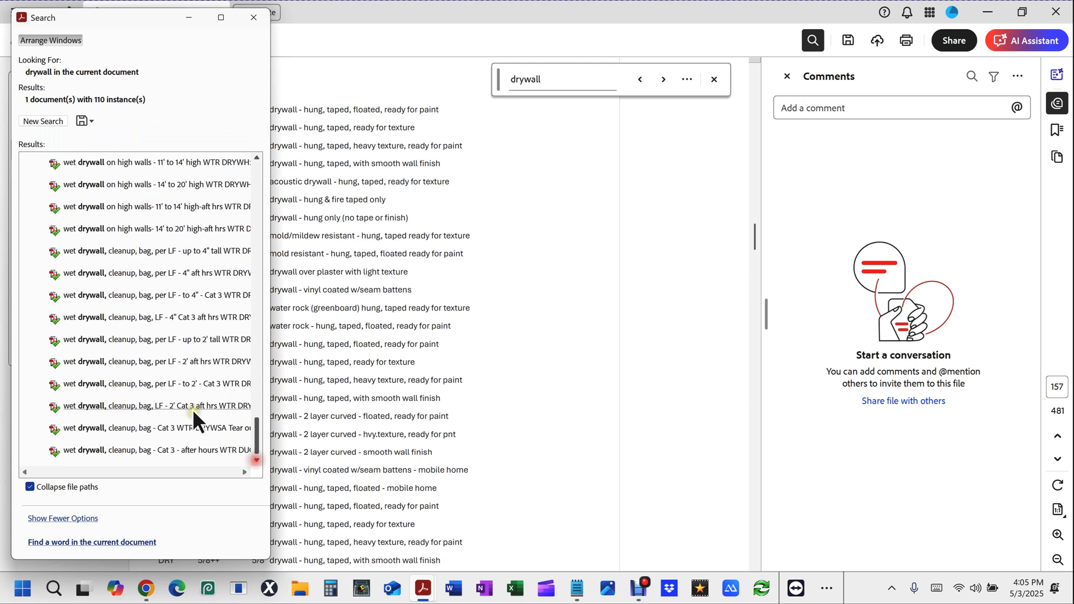
left_click(123, 451)
key("ctrl+a")
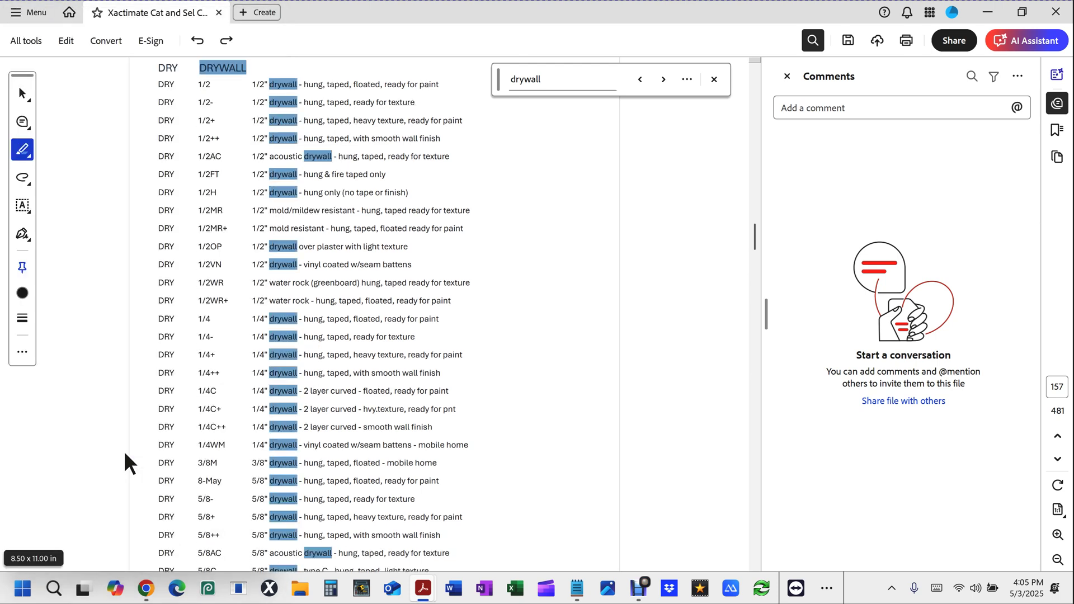
Highlight all the selected drywall instances in black, continuing with highlighting instead of redaction through page 466
left_click(23, 147)
left_click(96, 150)
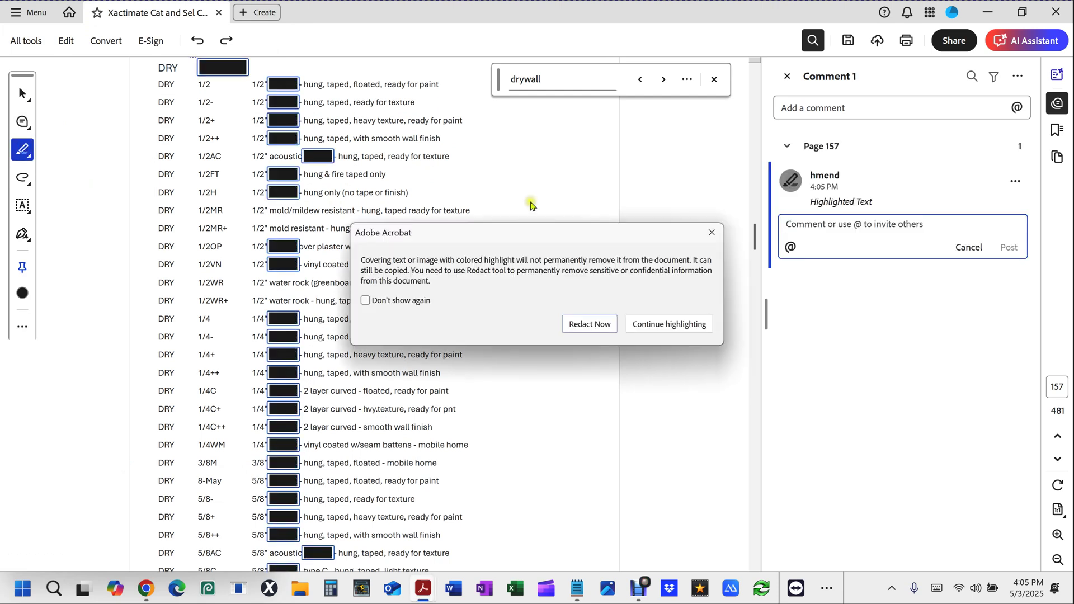
left_click(712, 232)
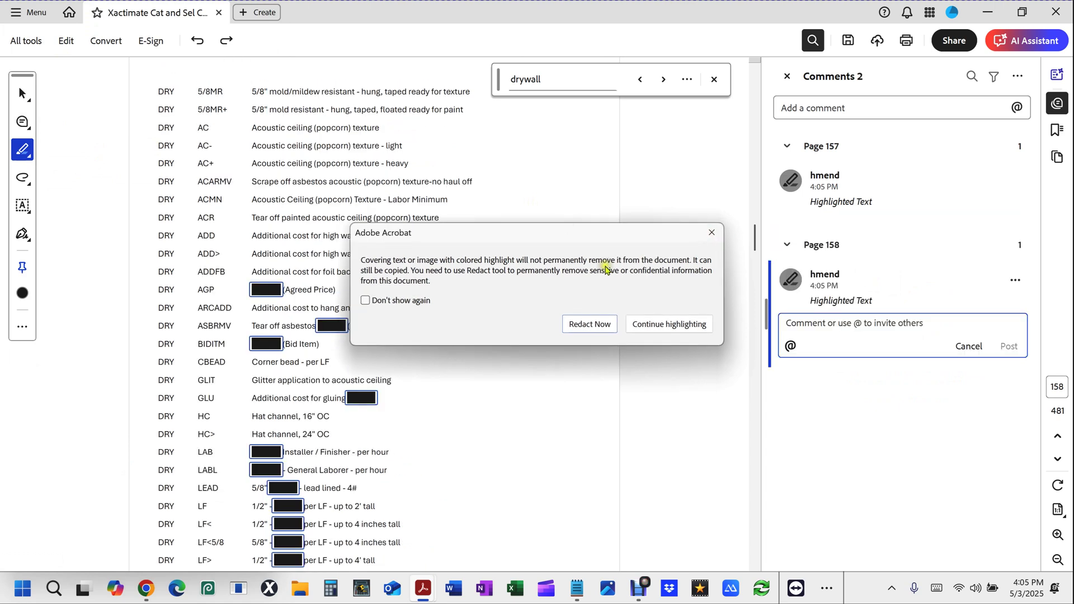
left_click(712, 233)
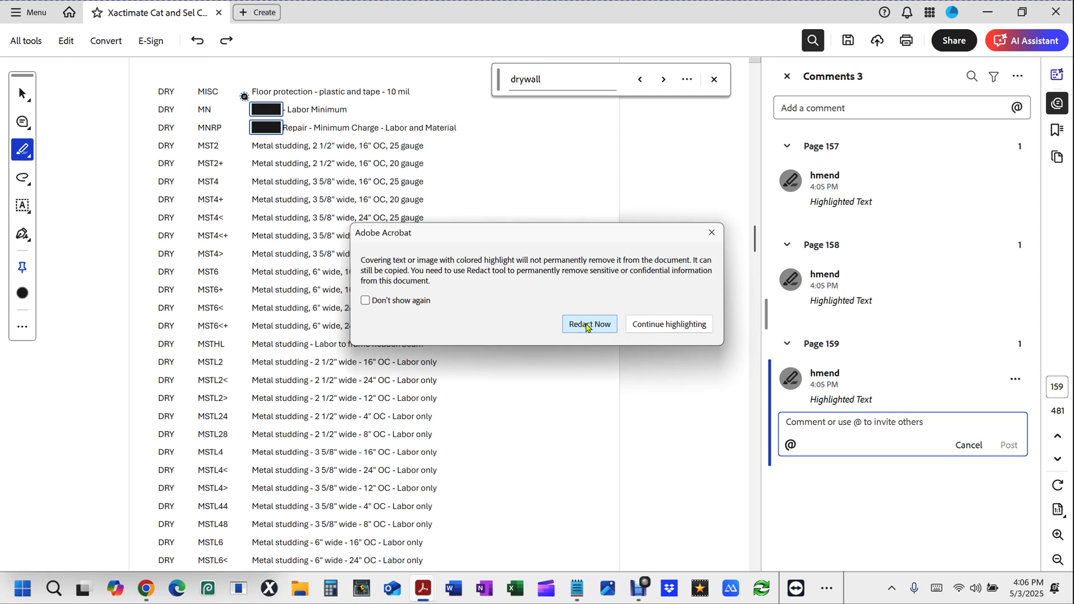
left_click(677, 326)
left_click(677, 325)
left_click(677, 326)
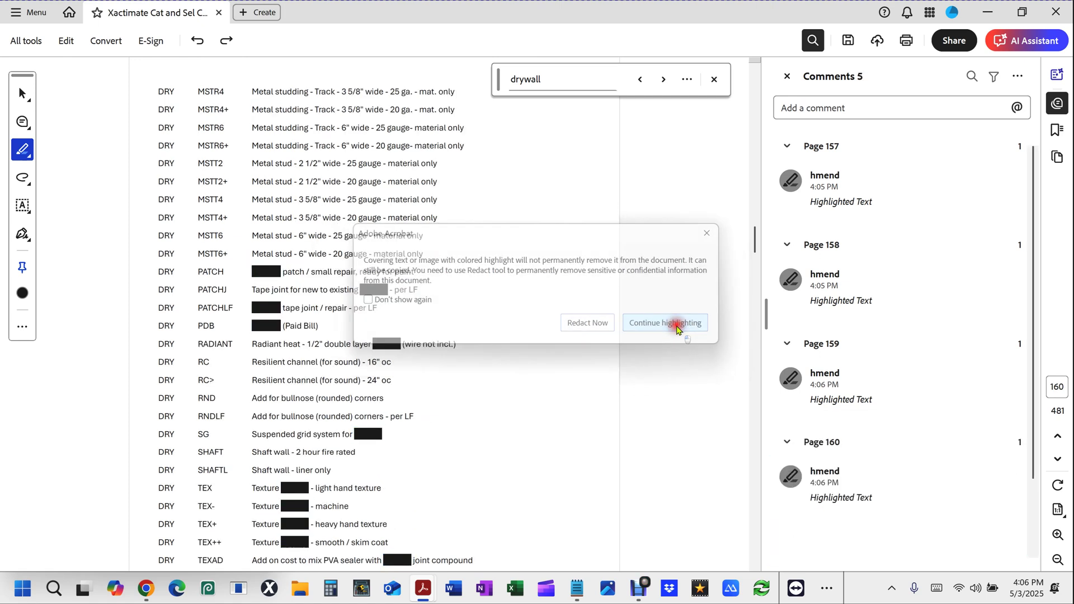
left_click(676, 325)
left_click(677, 325)
left_click(677, 325)
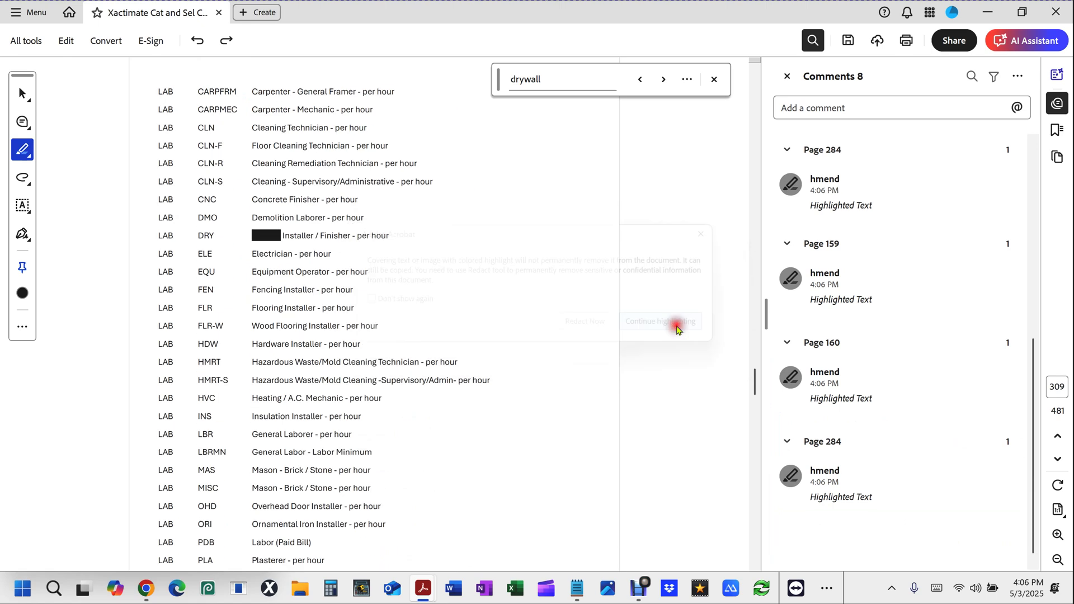
left_click(677, 325)
left_click(677, 326)
left_click(676, 326)
left_click(676, 325)
left_click(677, 325)
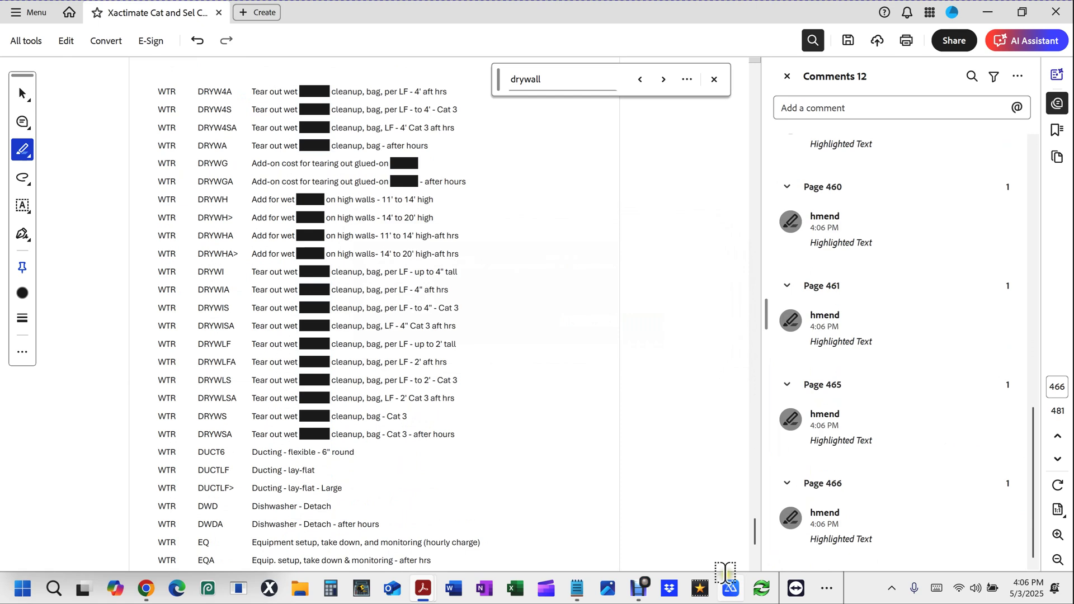
Go back to the DRY section on page 158 and change that page's black drywall highlights to yellow
left_click_drag(752, 532, 743, 243)
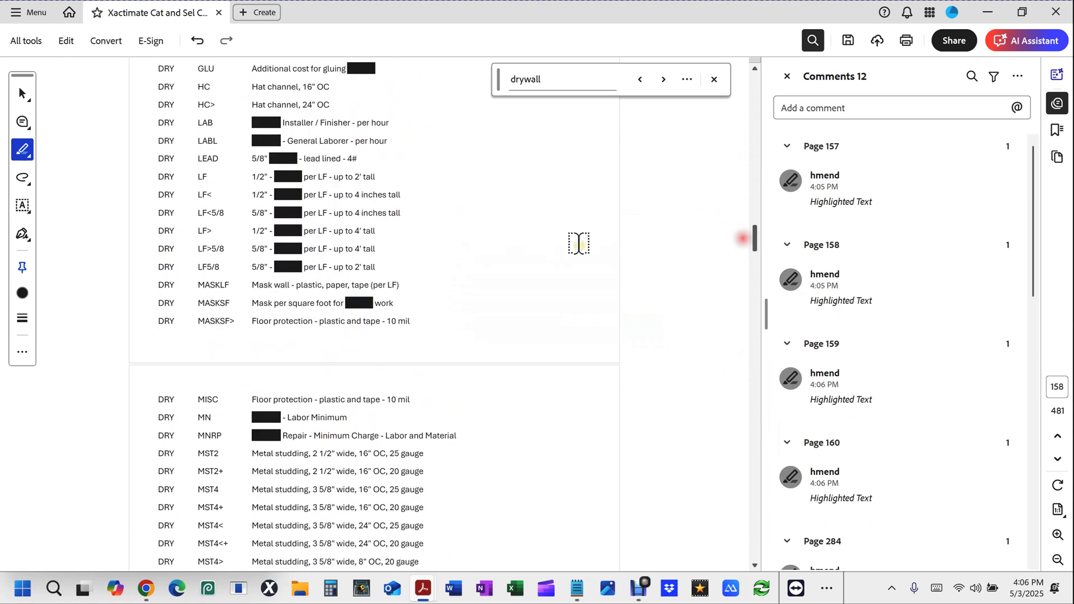
left_click(286, 181)
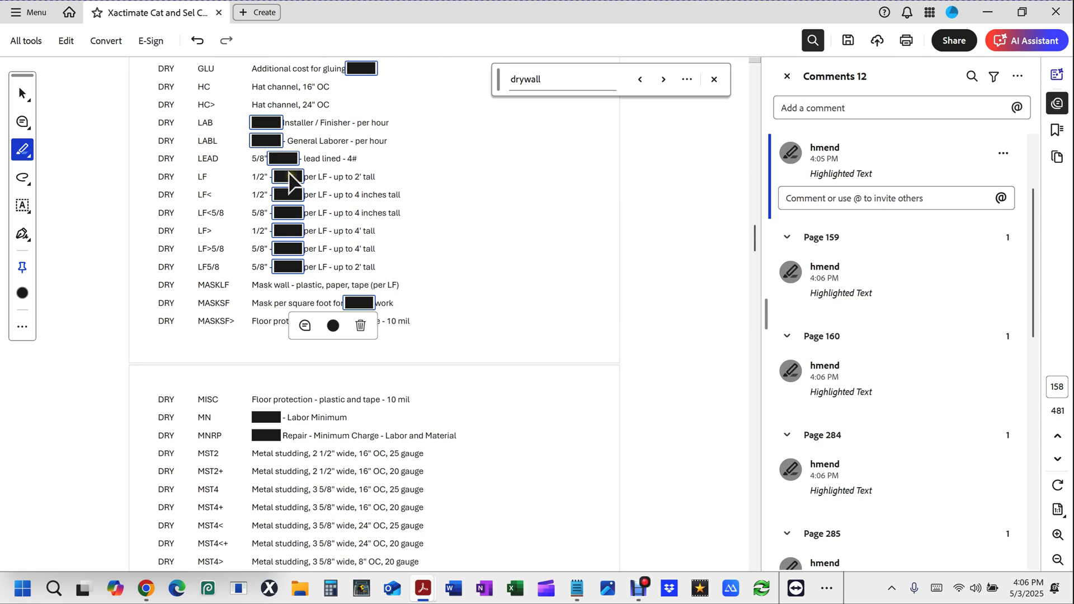
left_click(21, 291)
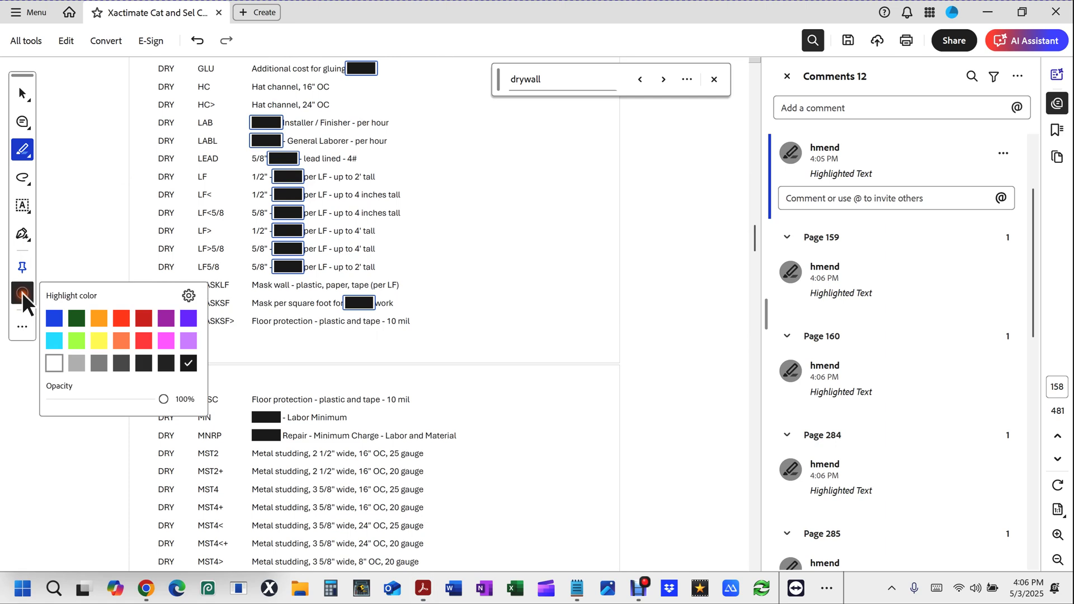
left_click(96, 343)
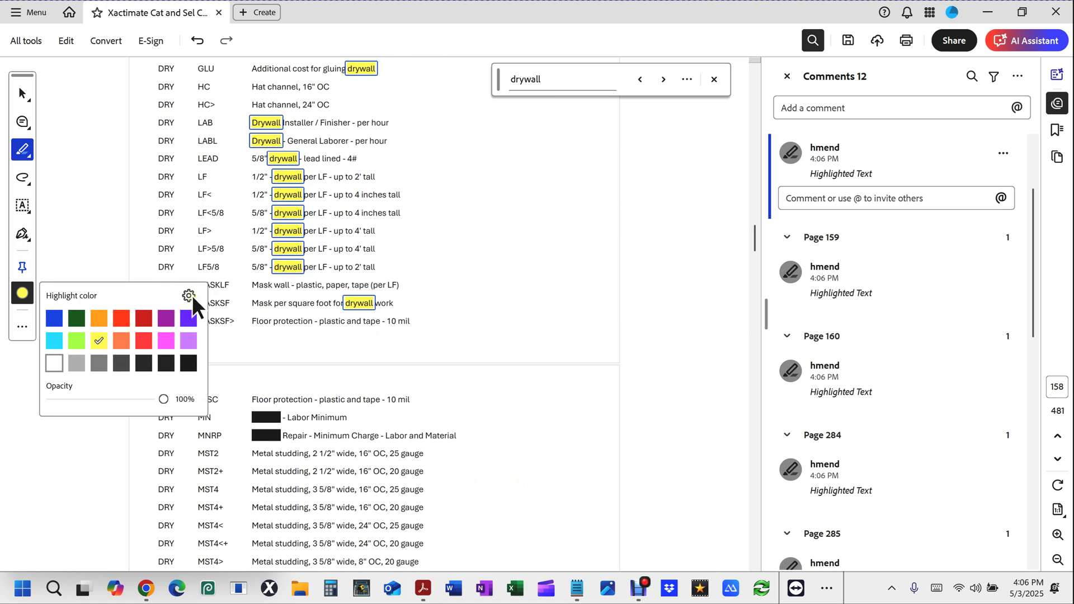
Delete all highlight comments from page 157 through page 466 as one selection and return to the table of contents on page 1
left_click(868, 160)
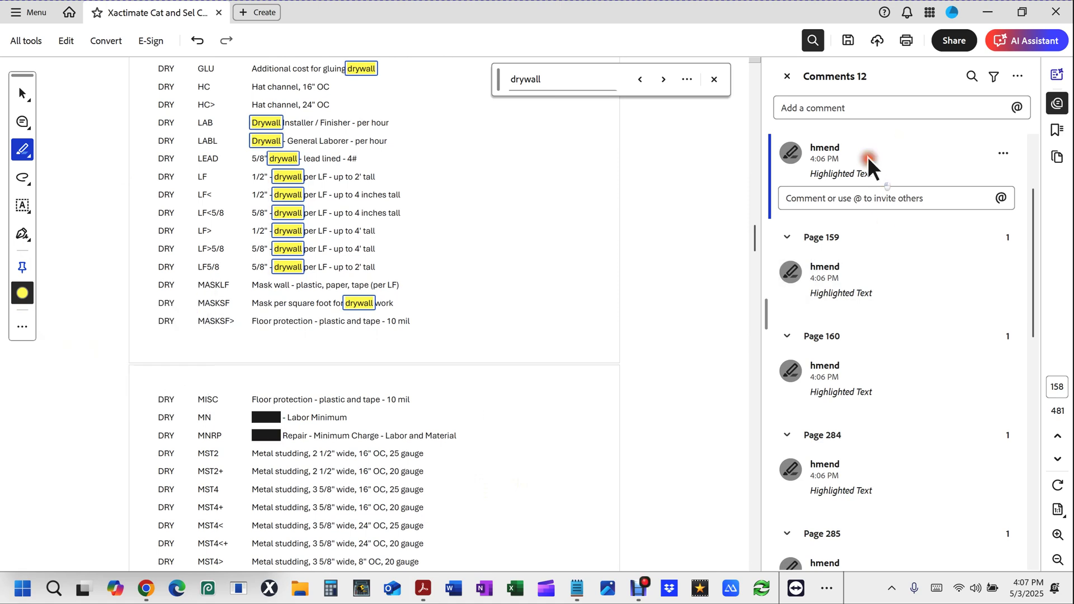
scroll(983, 149, "up", 2)
left_click(863, 203)
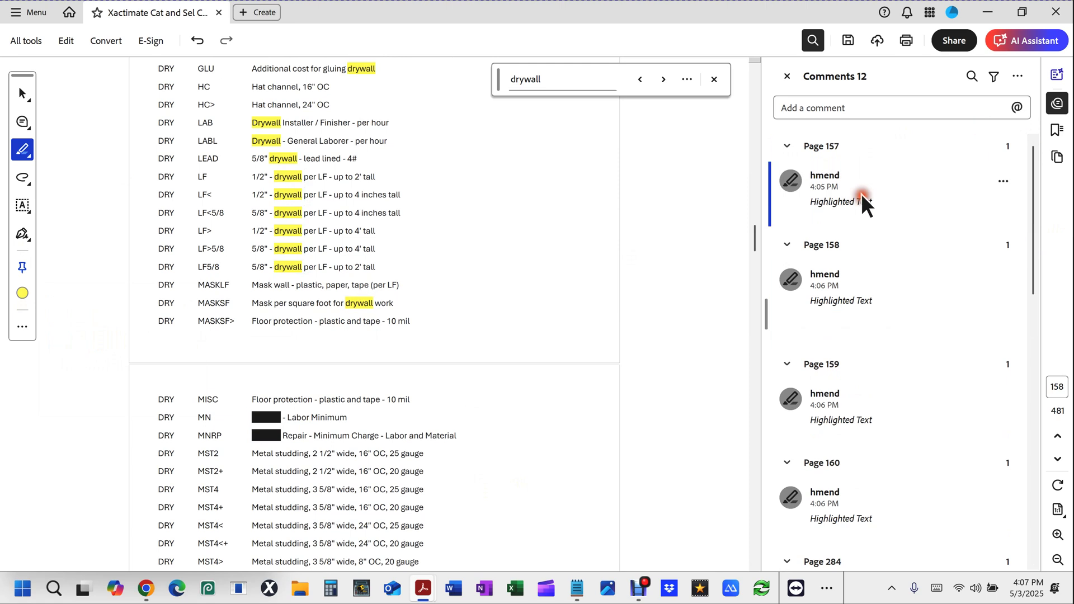
scroll(1006, 420, "down", 10)
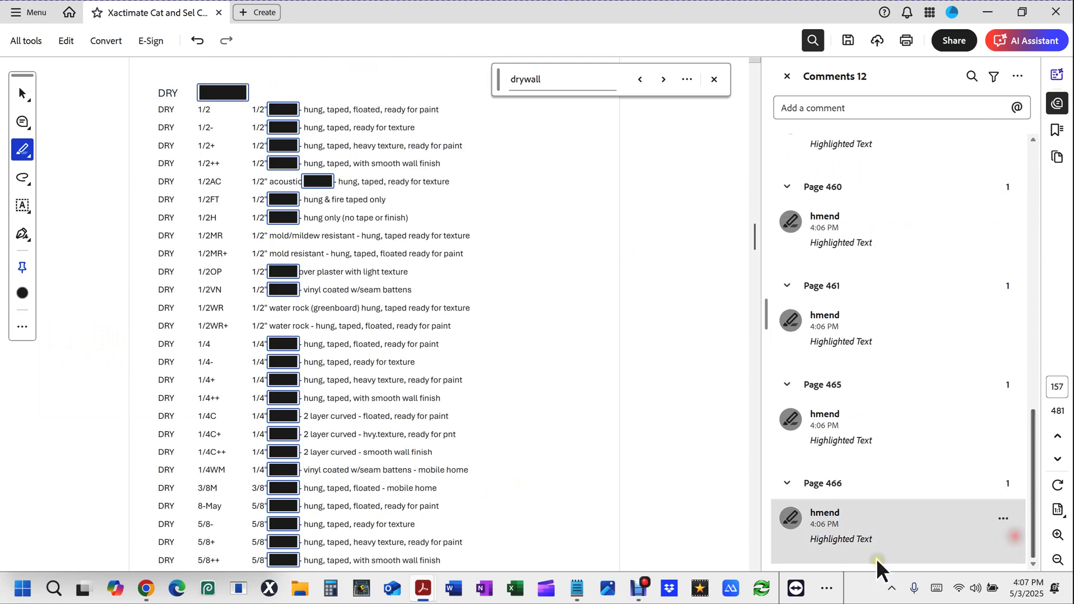
key("Delete")
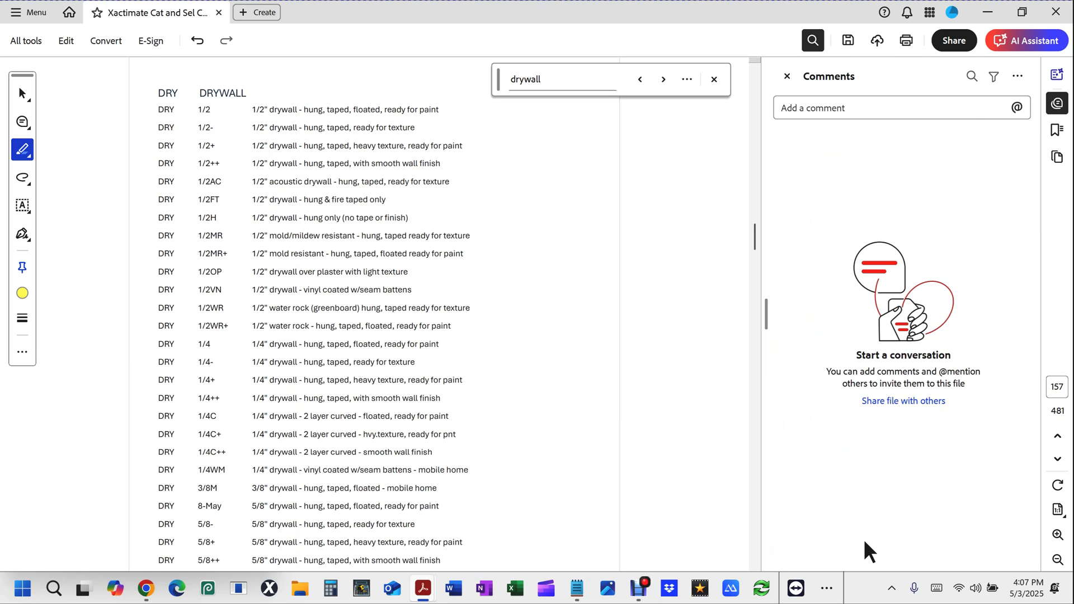
left_click_drag(754, 237, 745, 84)
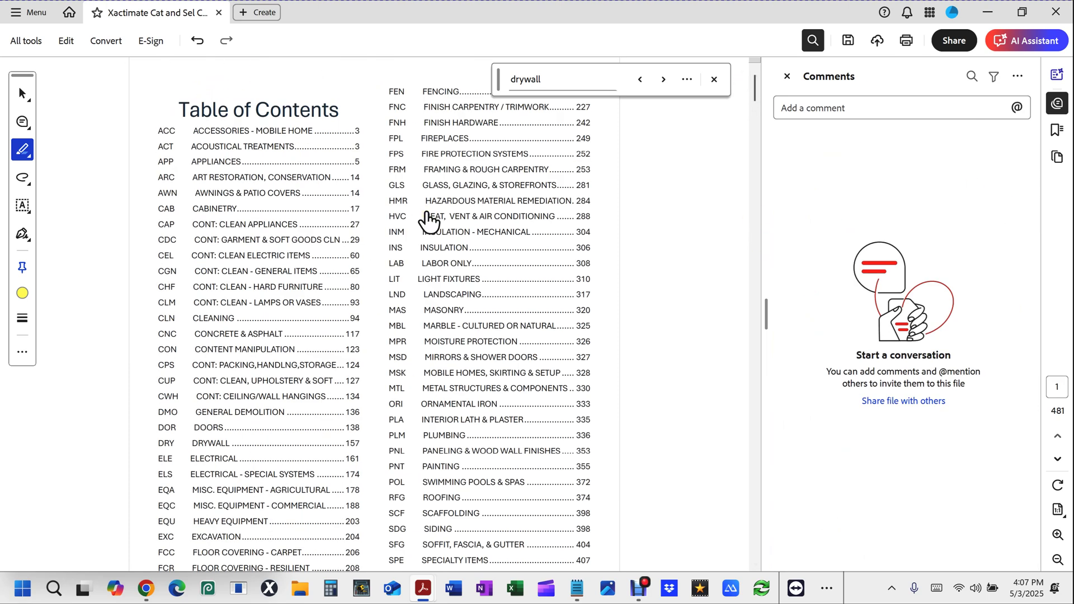